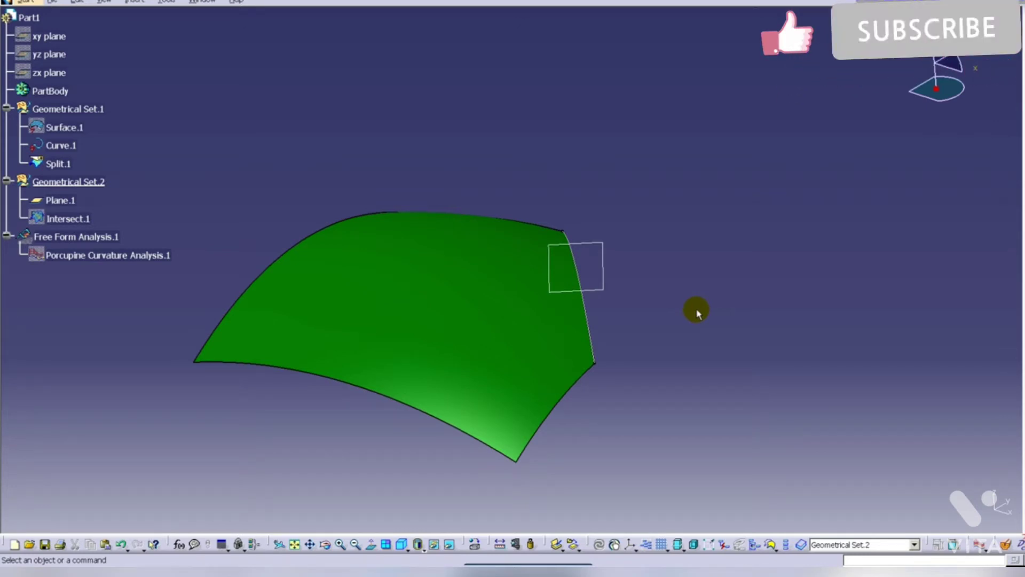
- Show the original Surface.1 to view the complete untrimmed surface and hide it again
right_click(84, 130)
left_click(140, 164)
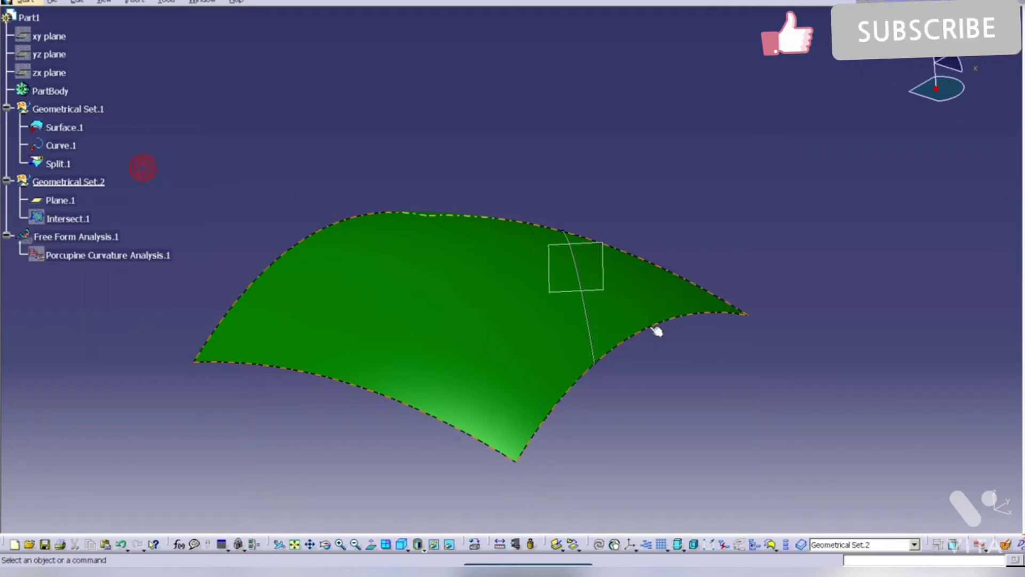
right_click(671, 304)
left_click(688, 336)
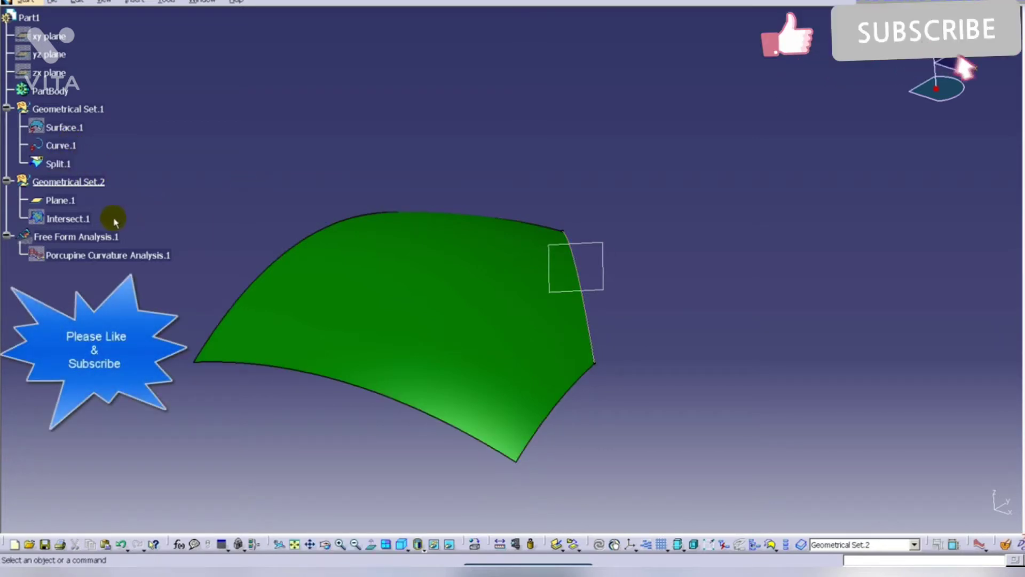
- Show the curve Intersect.1 and its curvature comb, Porcupine Curvature Analysis.1
right_click(87, 223)
left_click(120, 252)
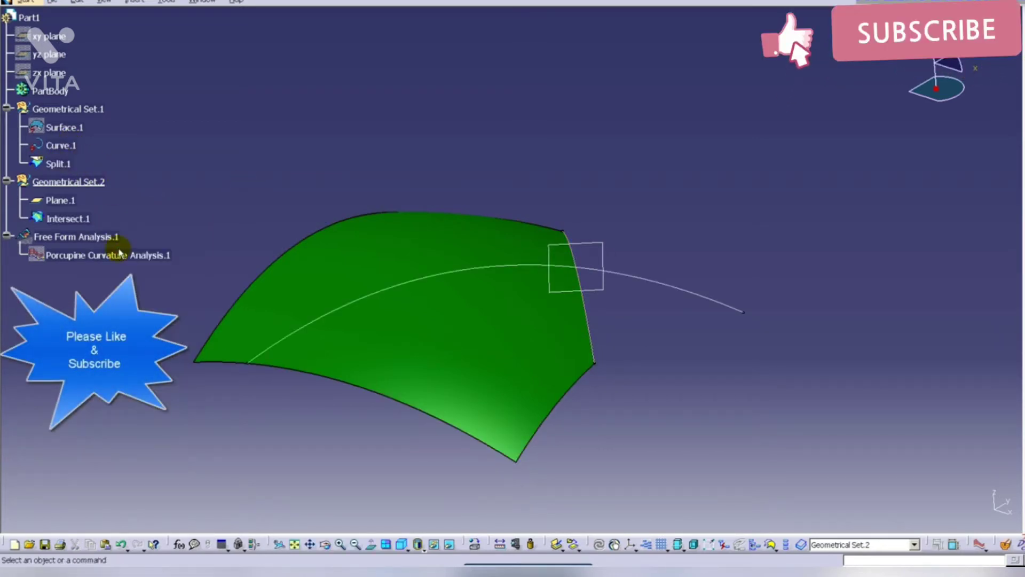
right_click(150, 258)
left_click(176, 272)
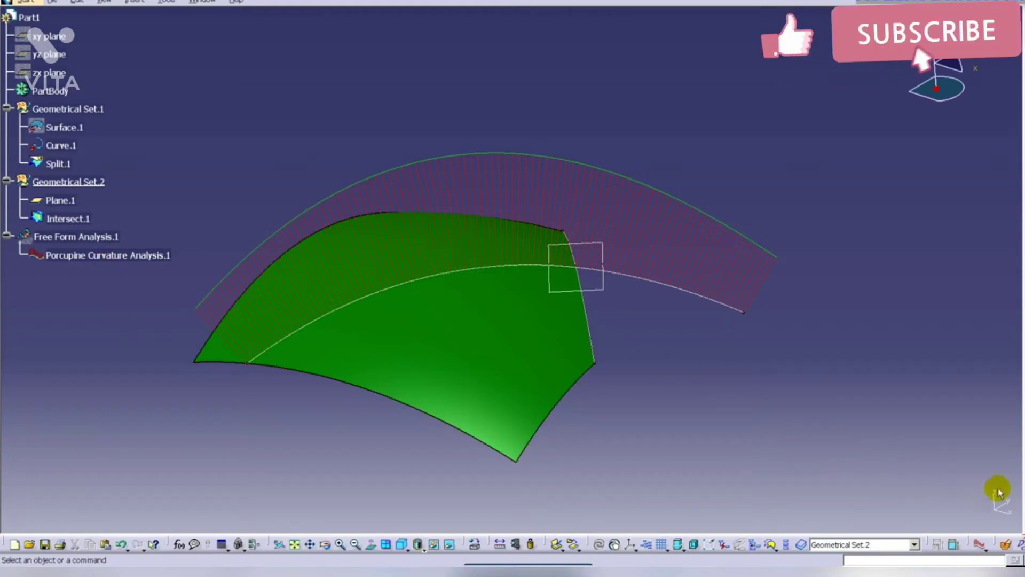
- Extrapolate the split surface from the boundary Curve.1 by 115 mm with Tangent continuity
left_click(1021, 485)
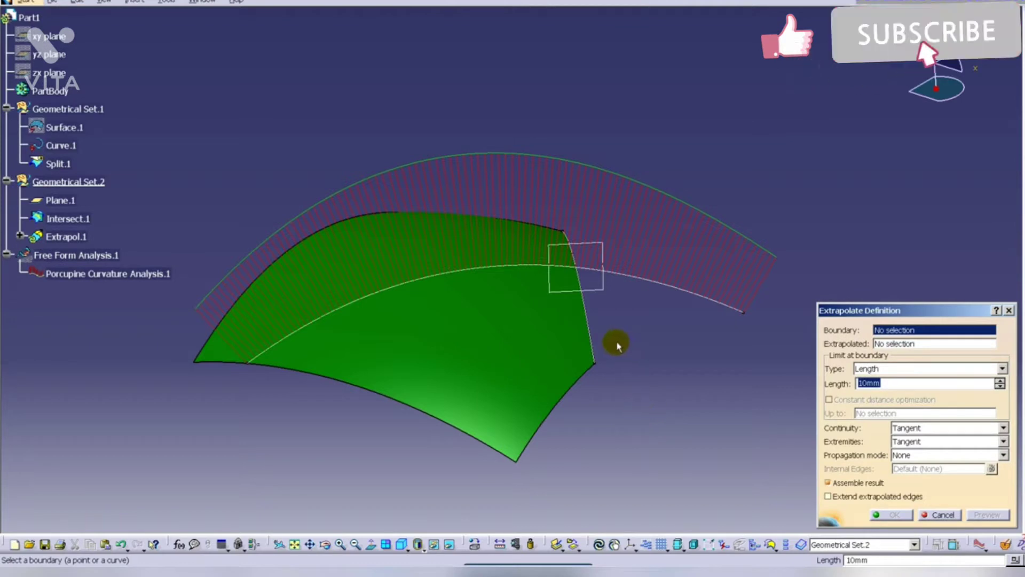
left_click(591, 344)
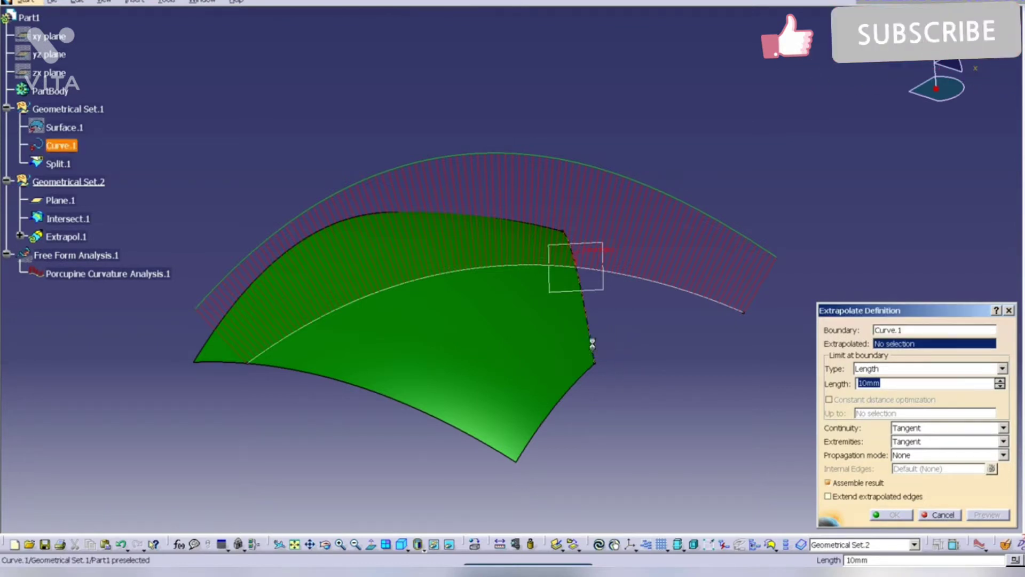
left_click(532, 349)
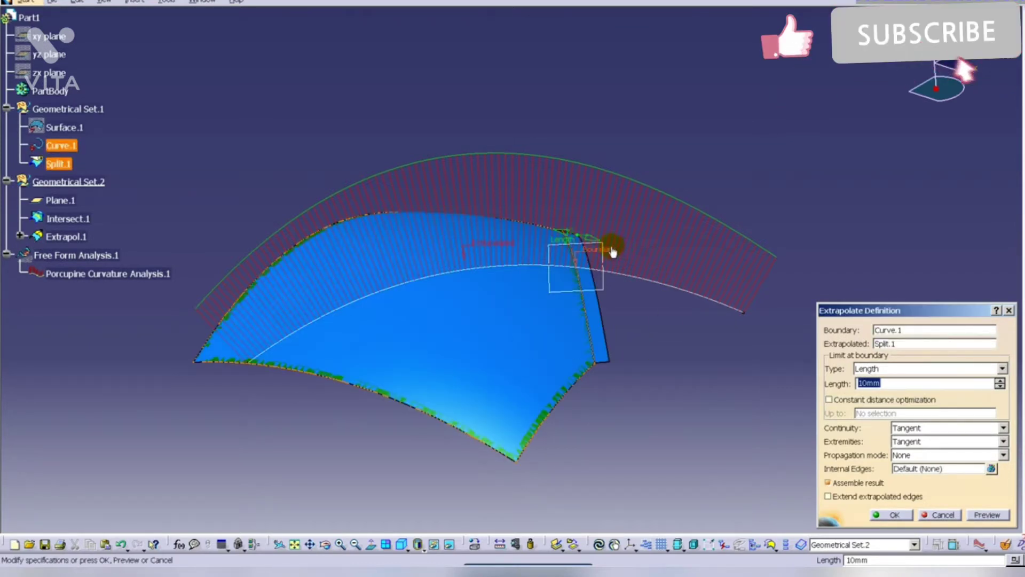
left_click_drag(594, 244, 750, 253)
middle_click_drag(636, 419, 650, 379)
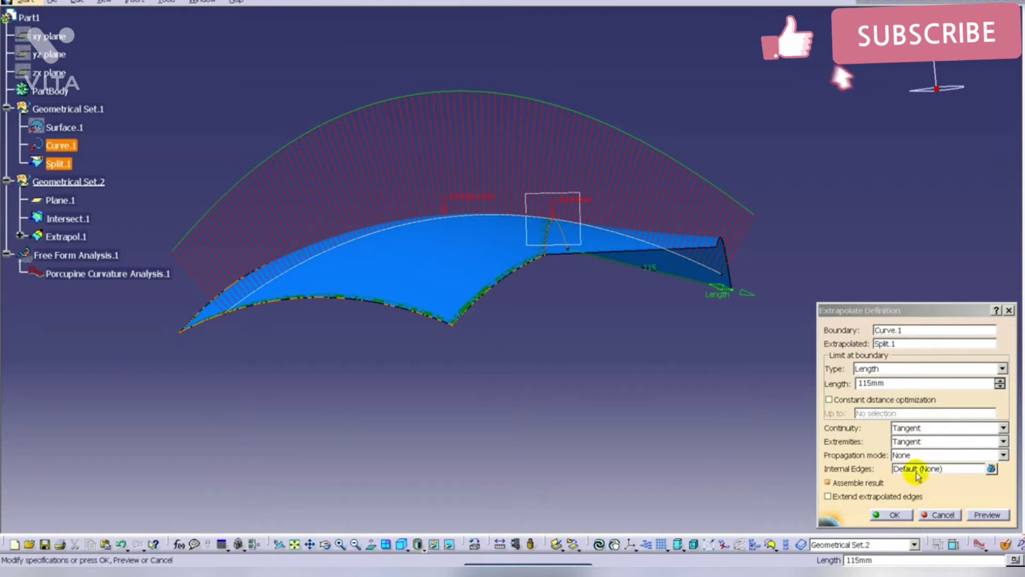
left_click(894, 516)
- Create an intersection curve between the extrapolated surface and Plane.1
middle_click_drag(659, 407, 616, 332)
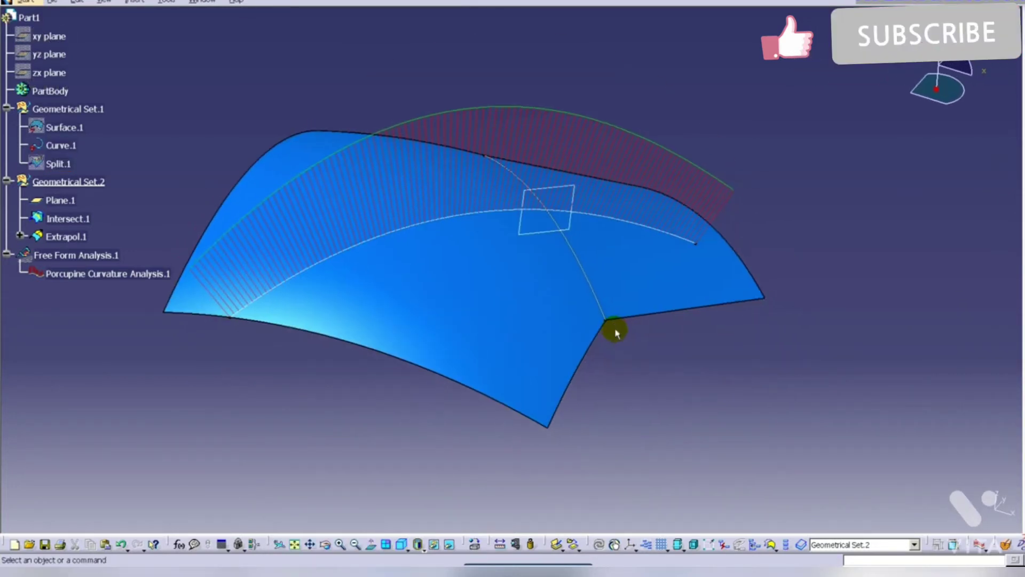
left_click(926, 54)
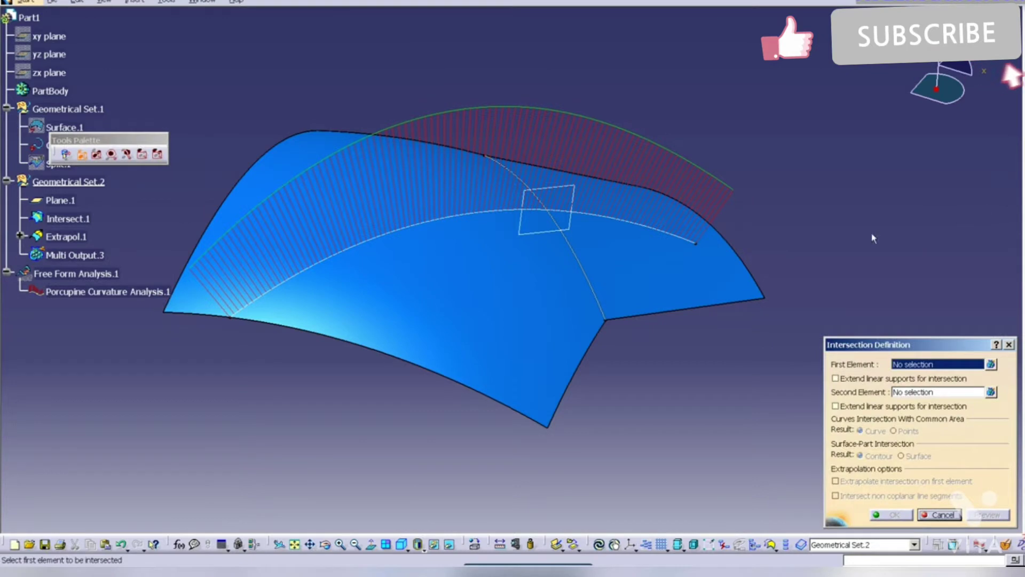
left_click(574, 311)
left_click(578, 229)
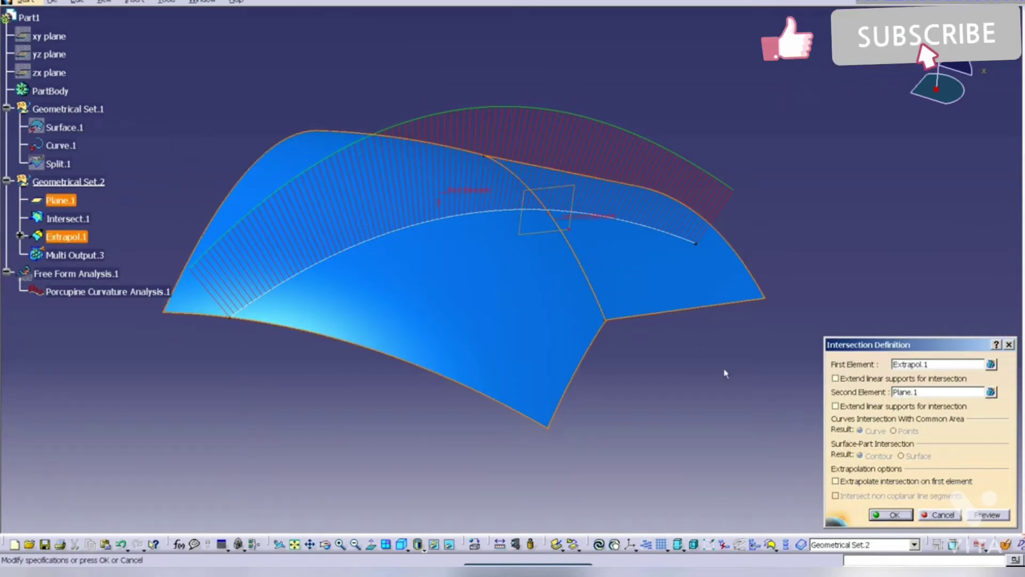
left_click(891, 515)
- Colour the Intersect.1 curve green and give it a thicker line
middle_click_drag(709, 360, 670, 275)
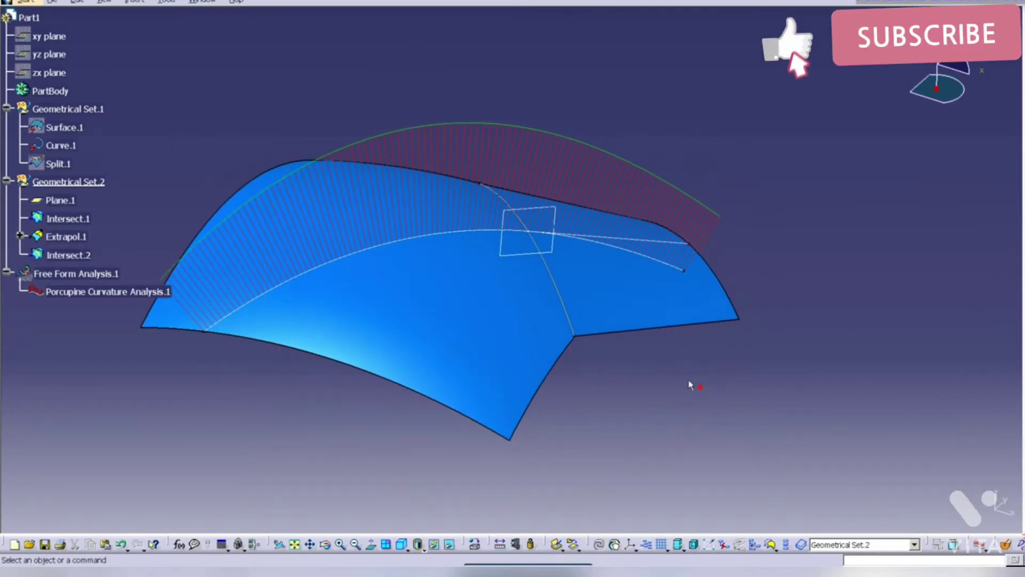
right_click(68, 223)
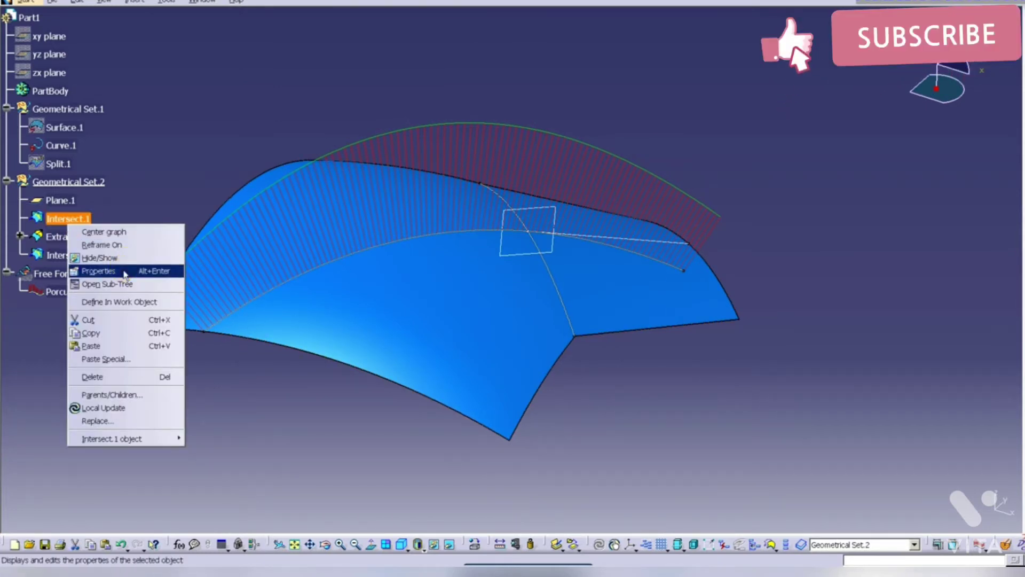
left_click(115, 271)
left_click(586, 209)
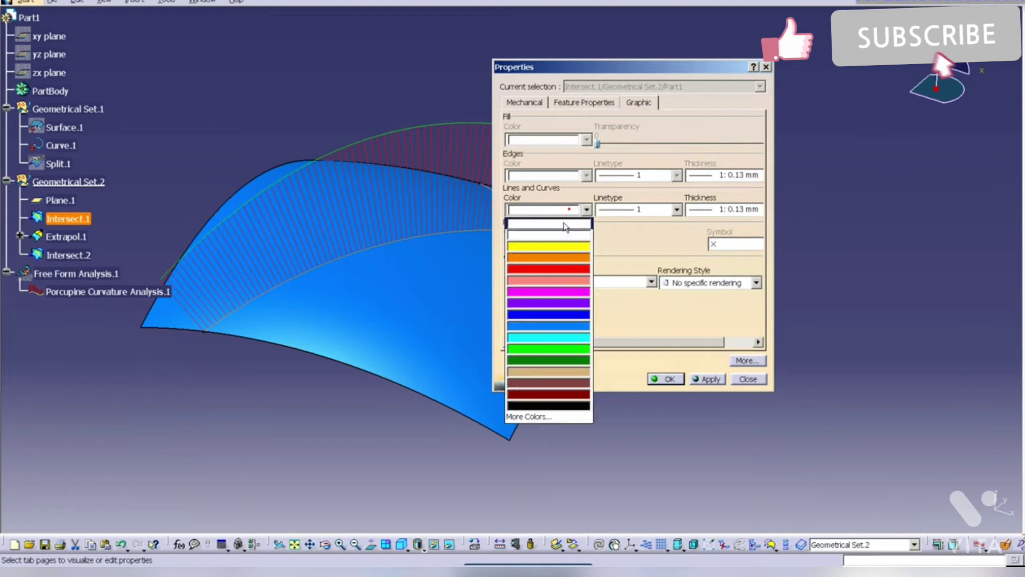
left_click(560, 350)
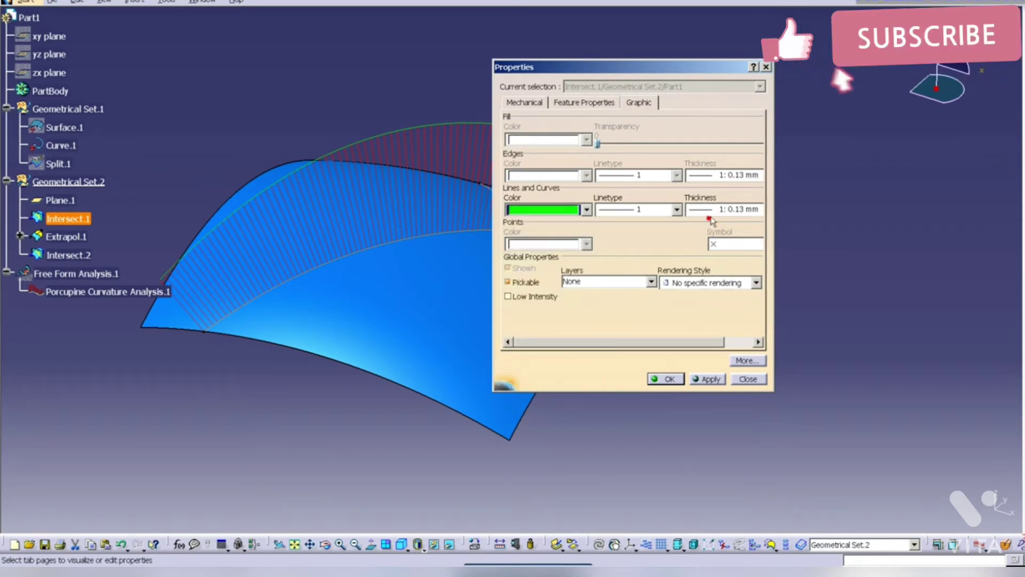
left_click(710, 209)
left_click(715, 251)
left_click(667, 380)
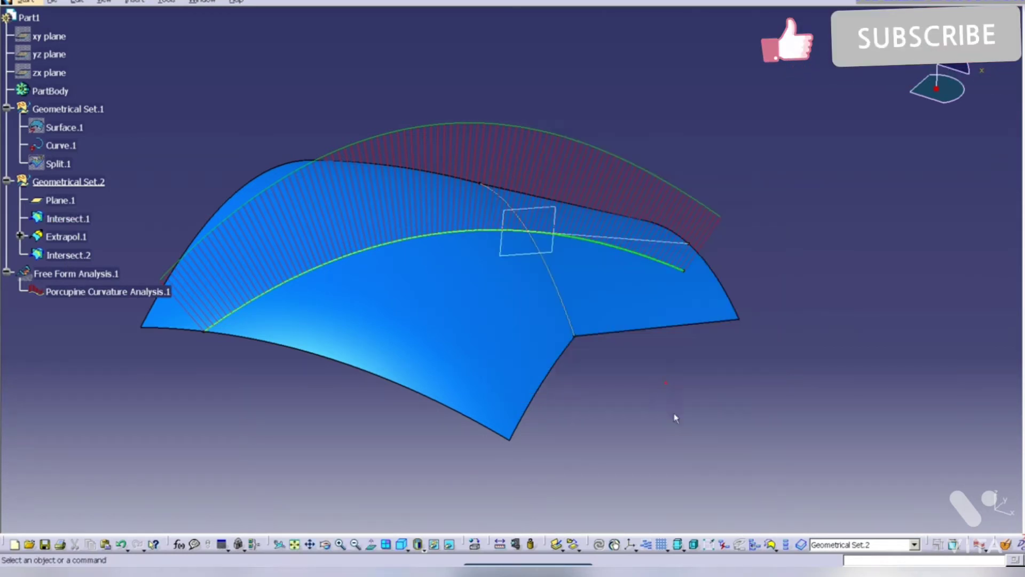
- Change the extrapolated surface's continuity to Curvature
middle_click_drag(674, 417, 614, 373)
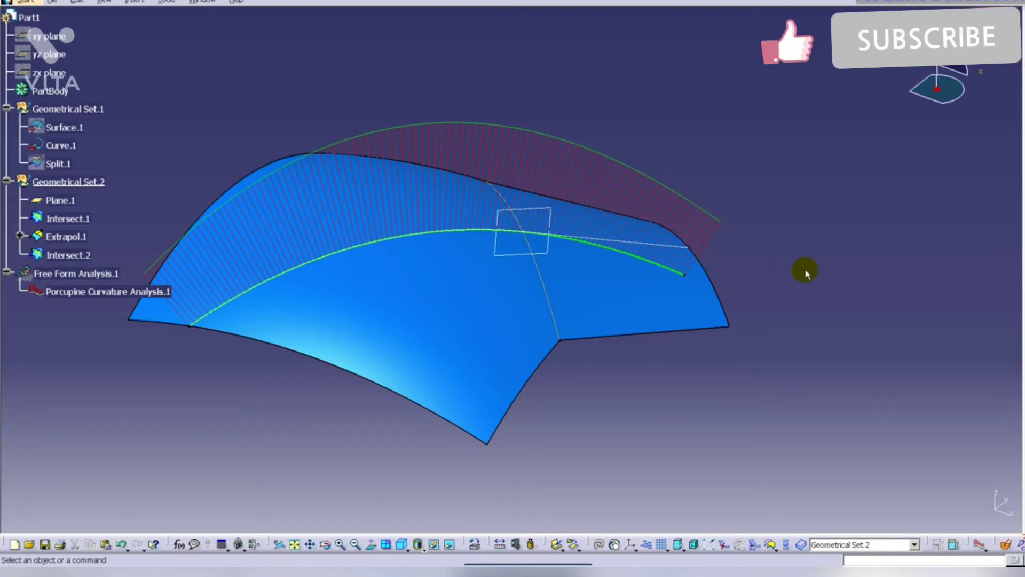
double_click(705, 297)
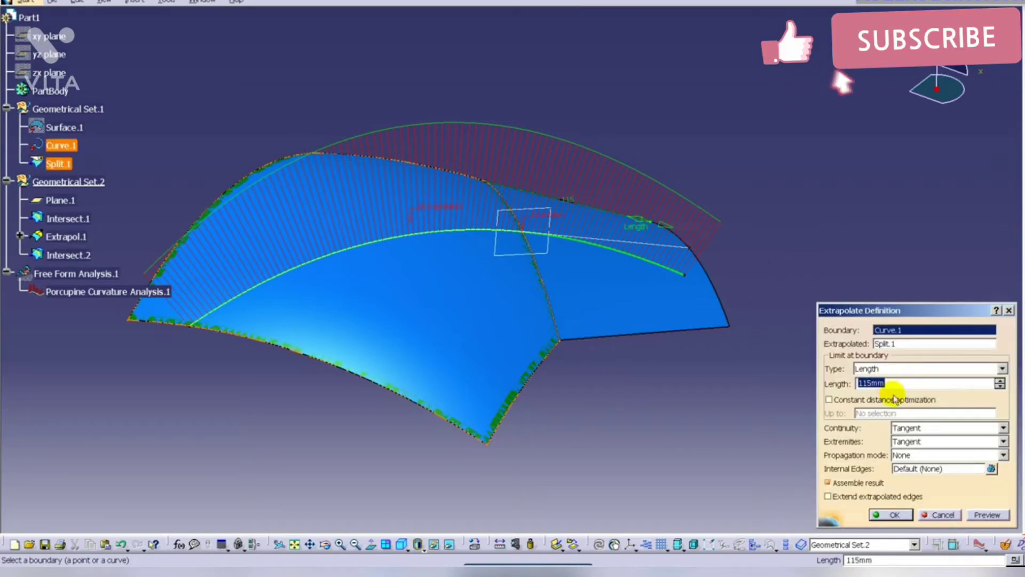
left_click(911, 427)
left_click(918, 447)
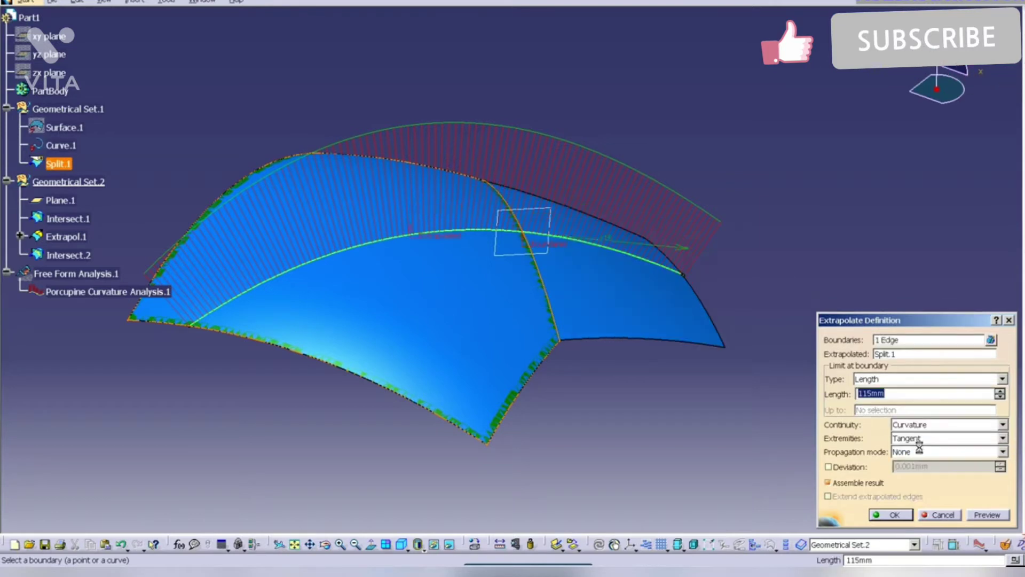
left_click(891, 515)
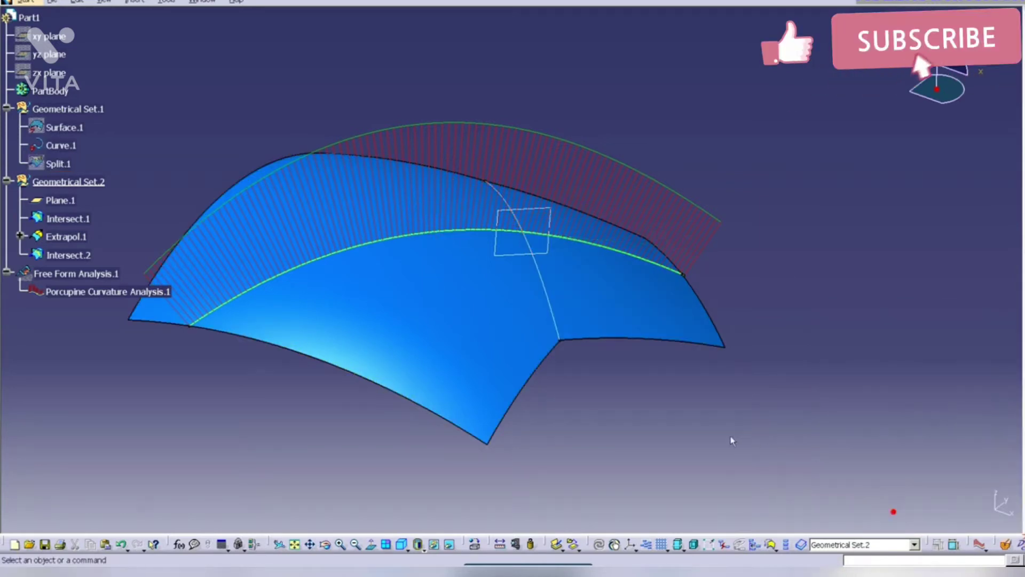
- Show the original Surface.1 together with the extrapolated surface
middle_click_drag(728, 431, 572, 327)
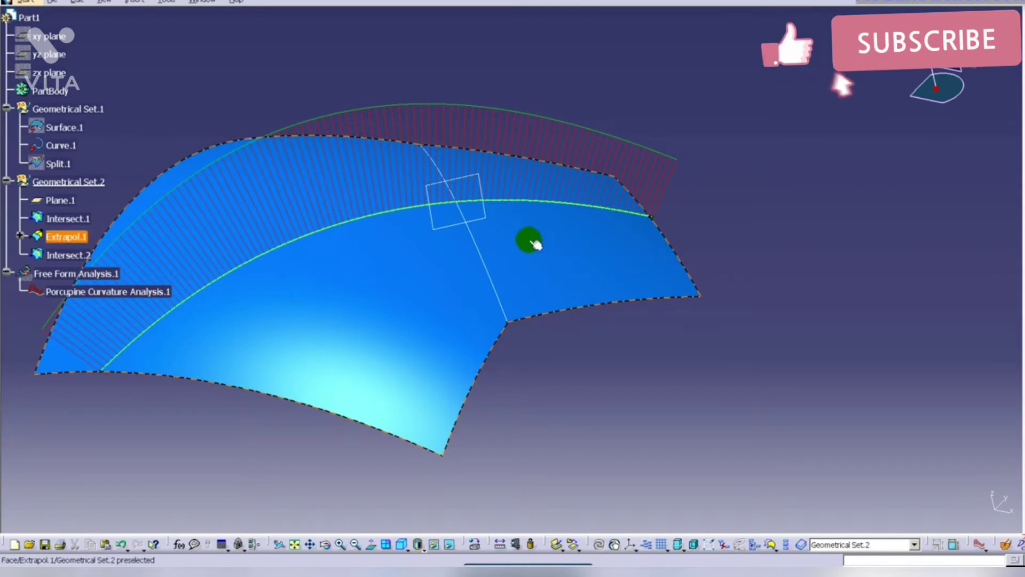
right_click(54, 126)
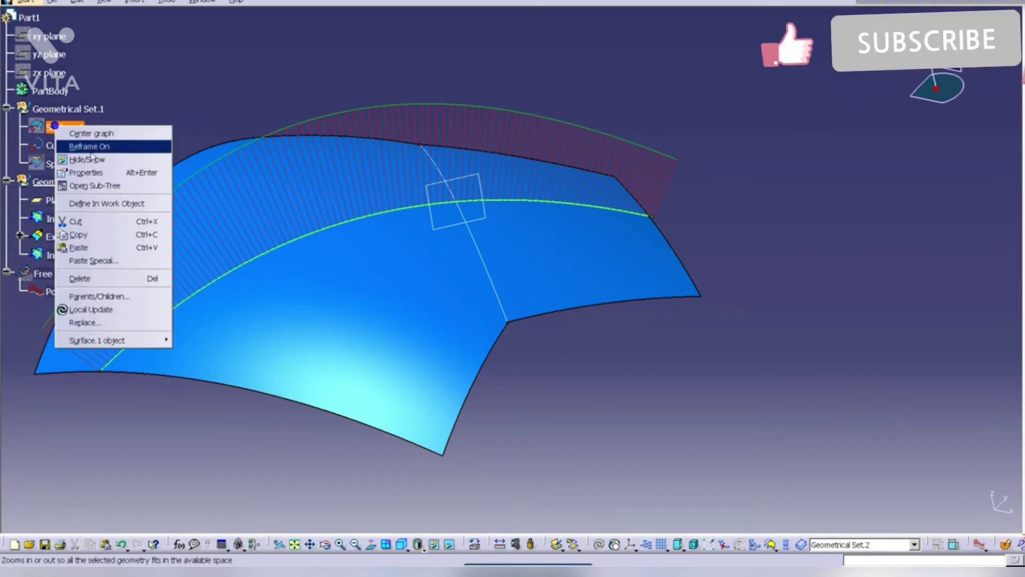
left_click(88, 159)
- Increase the extrapolation length of the extrapolated surface to 192 mm
middle_click_drag(687, 339, 661, 387)
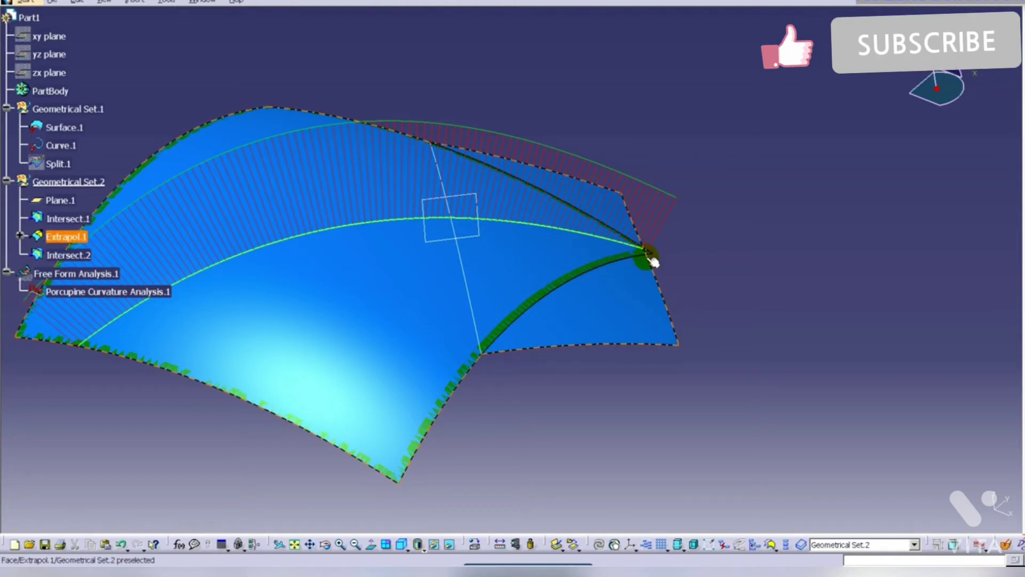
double_click(631, 290)
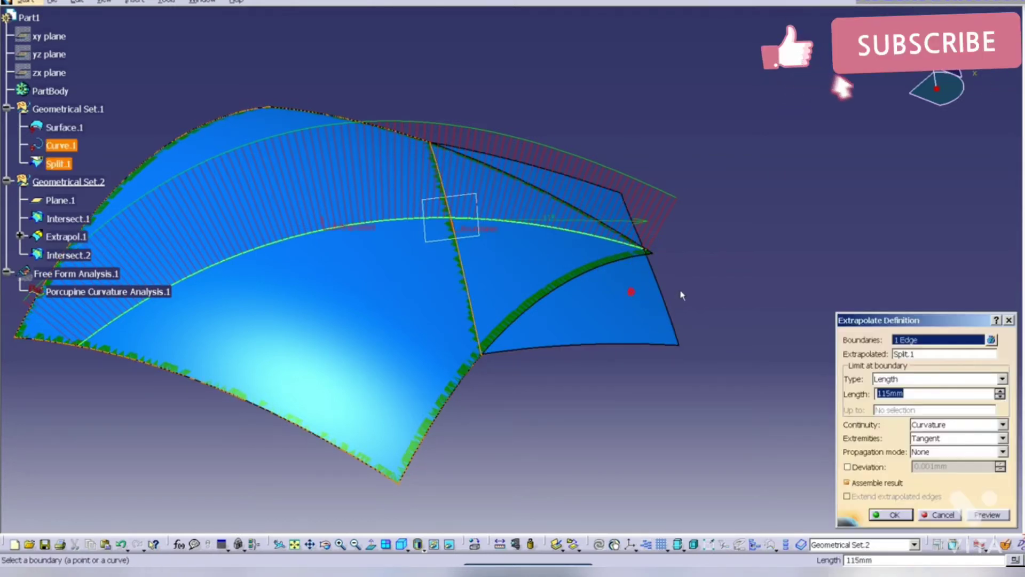
double_click(889, 393)
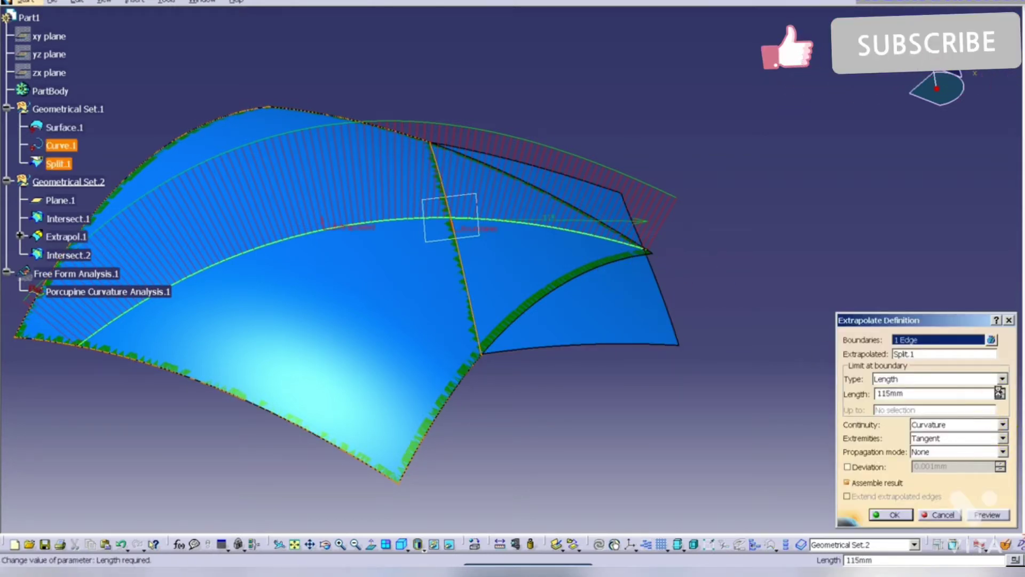
left_click_drag(999, 390, 998, 398)
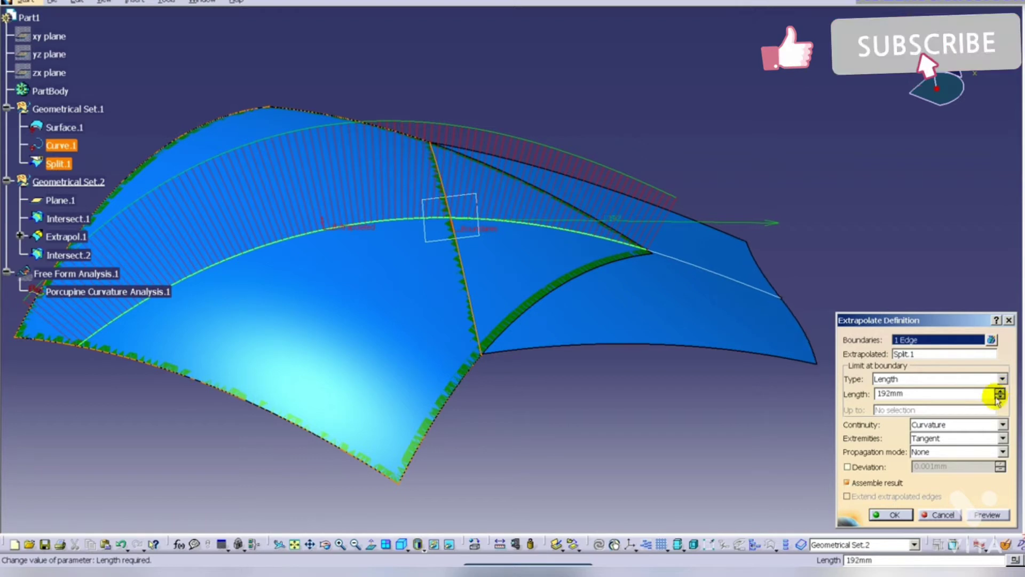
left_click(886, 514)
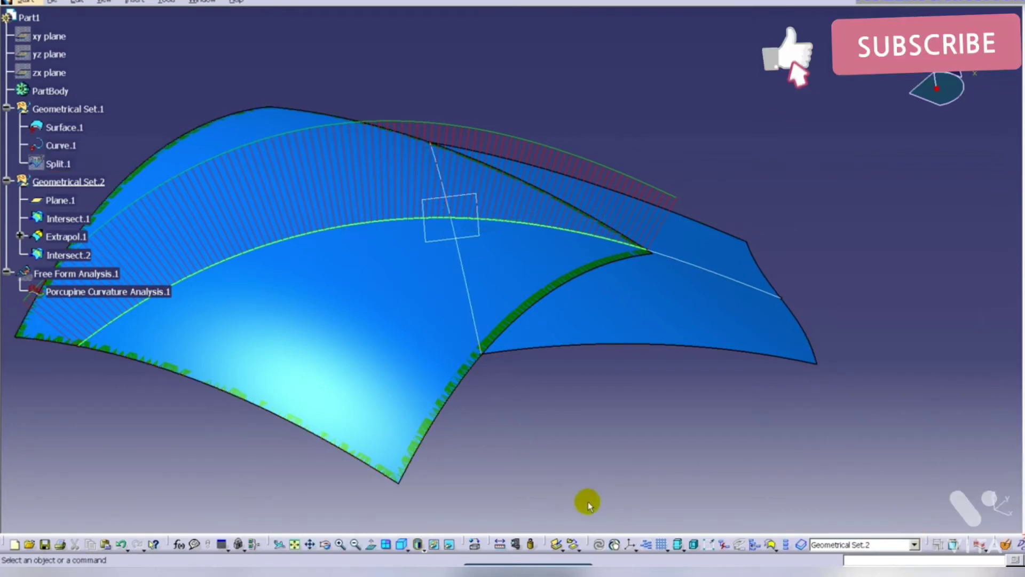
- Add a porcupine curvature analysis of type Curvature to the Intersect.2 curve on the extrapolated surface
left_click(979, 544)
left_click(729, 276)
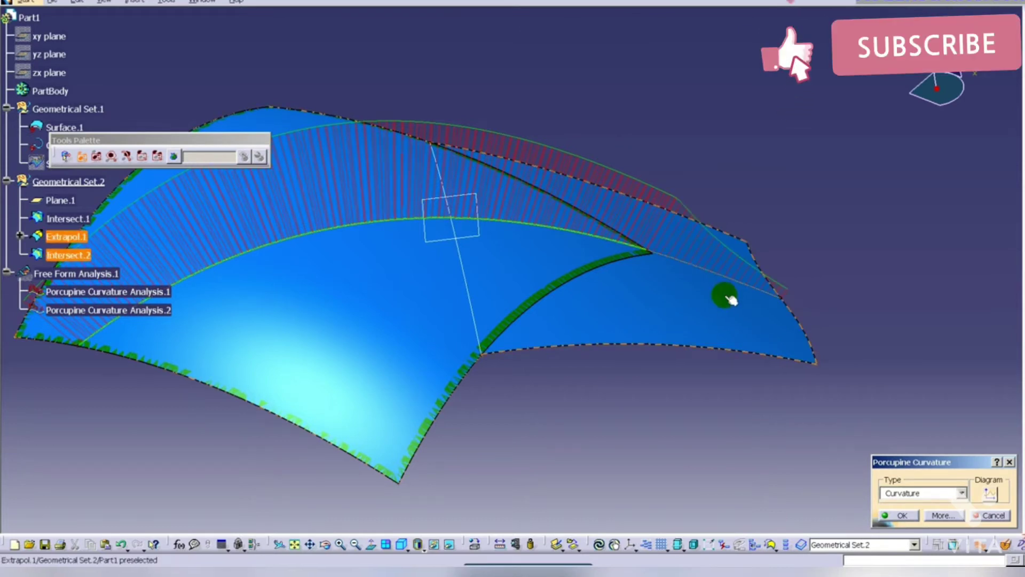
middle_click_drag(663, 291, 598, 262)
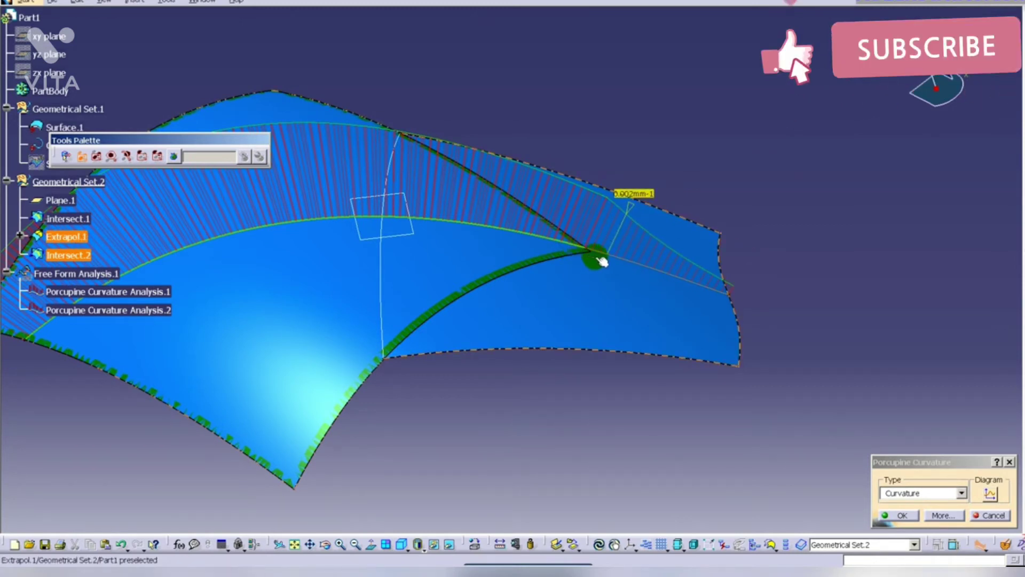
left_click(887, 515)
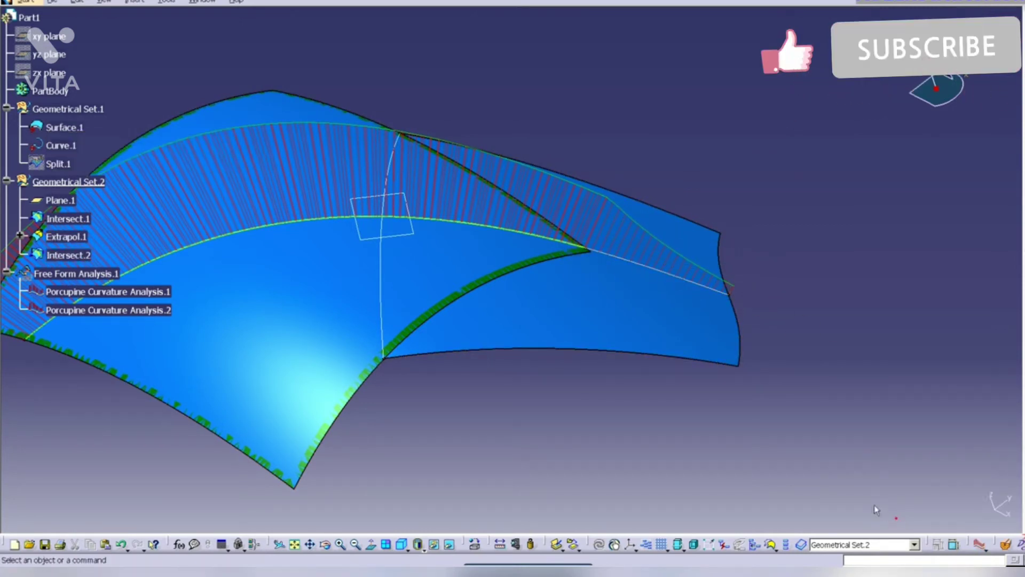
- Try an extrapolation length of 300 mm and settle on 250 mm for the extrapolated surface
left_click(718, 350)
double_click(908, 393)
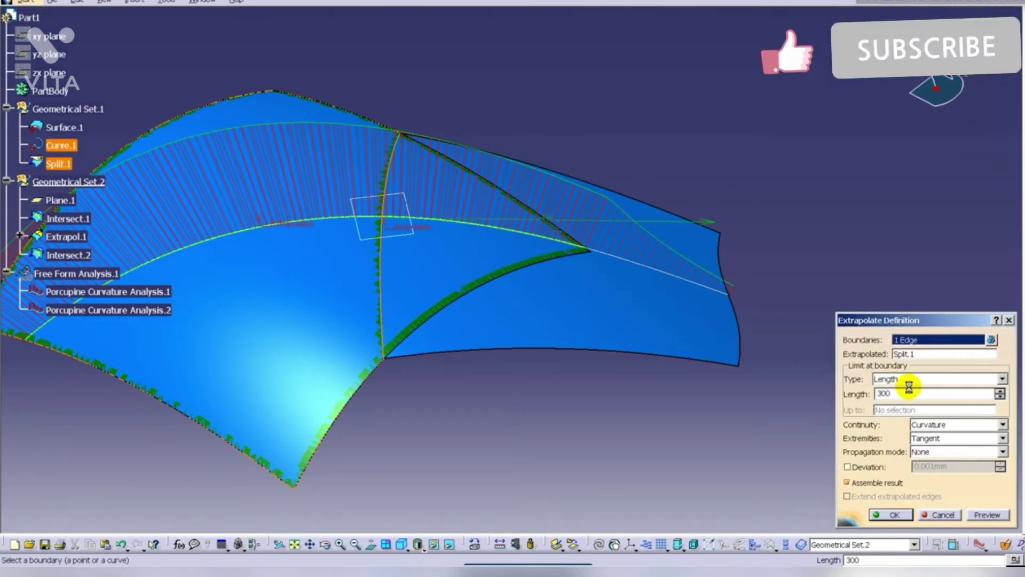
left_click(630, 312)
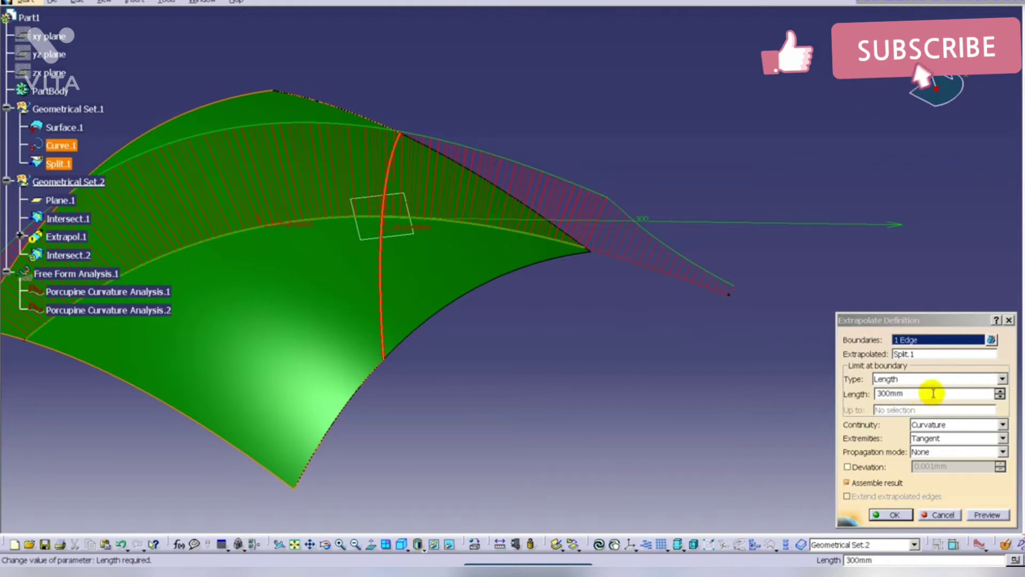
double_click(913, 395)
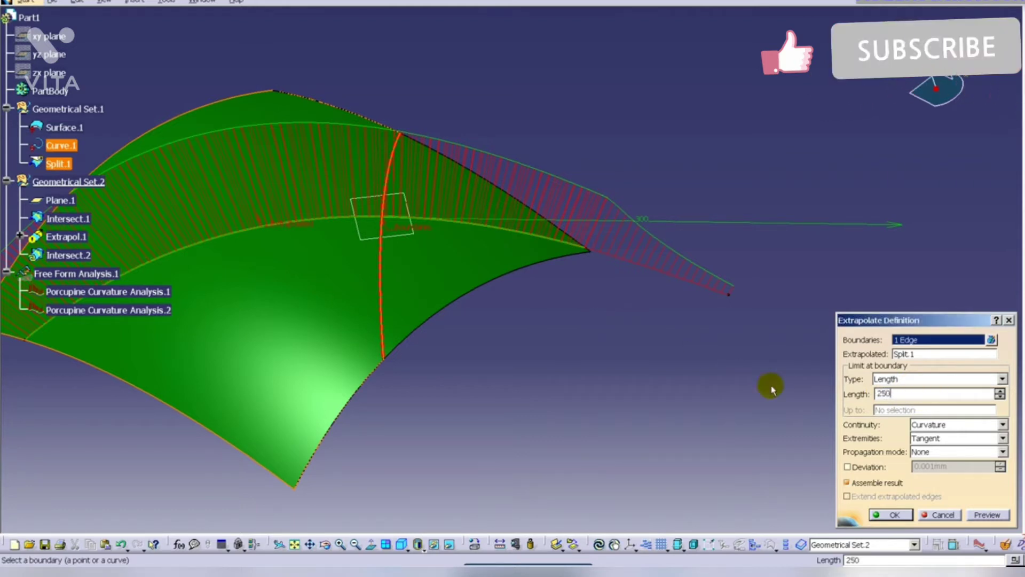
type("250")
key("Return")
- Hide the extrapolated surface, leaving the original surface and both curvature combs displayed
middle_click_drag(746, 428, 687, 321)
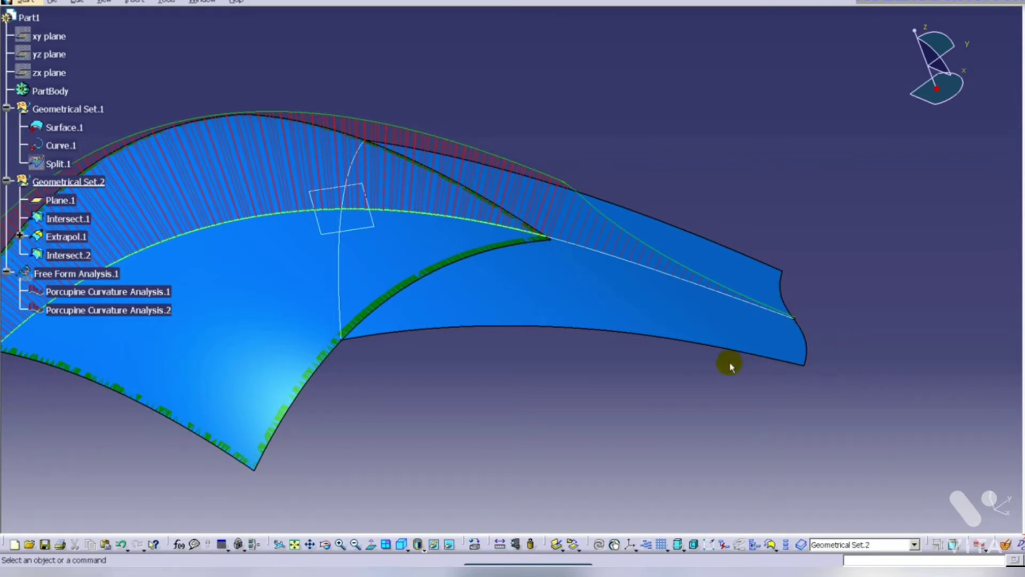
right_click(564, 316)
left_click(608, 349)
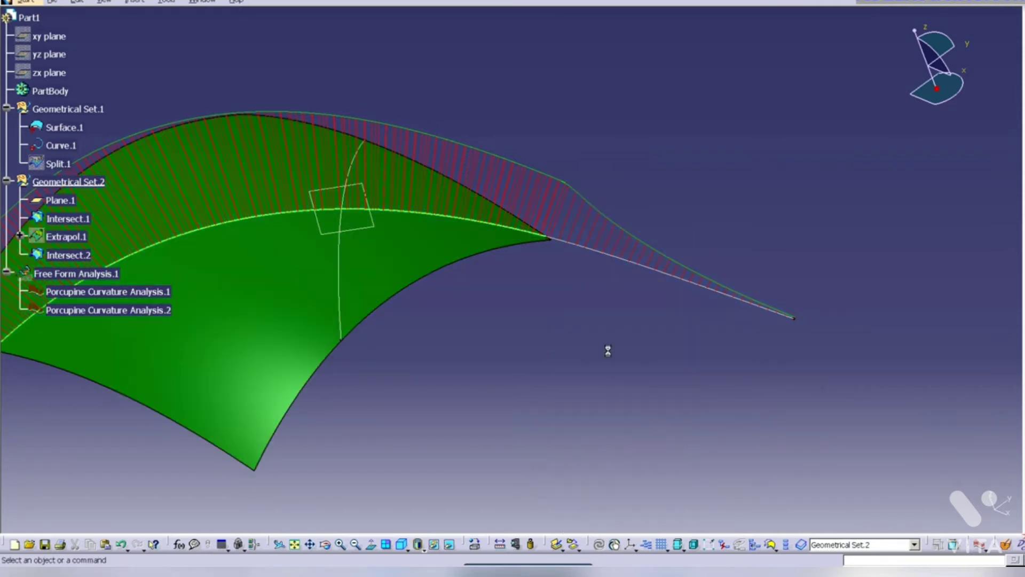
- Hide the Intersect.2 curve and its Porcupine Curvature Analysis.2
right_click(616, 252)
left_click(641, 286)
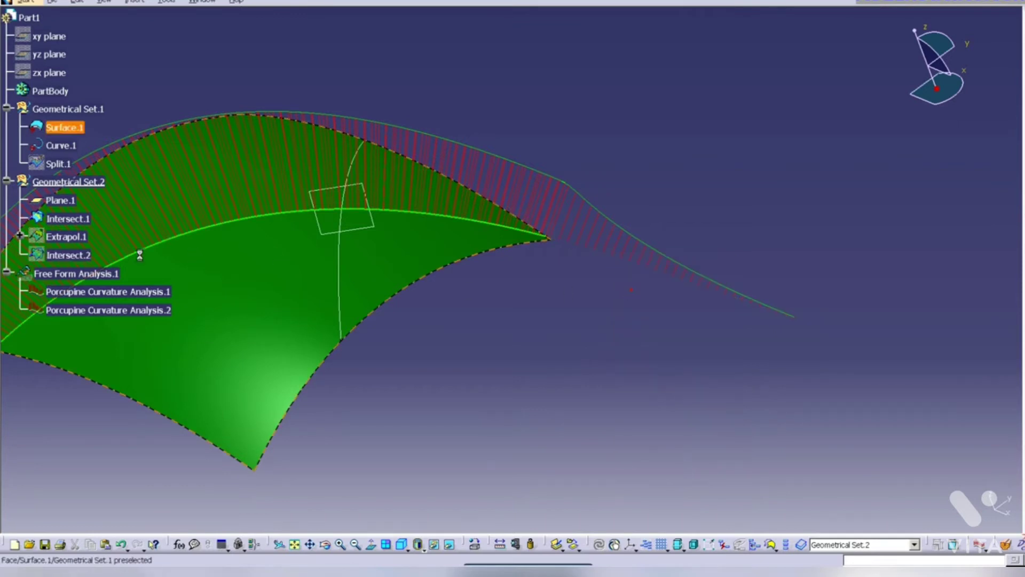
right_click(103, 312)
left_click(131, 342)
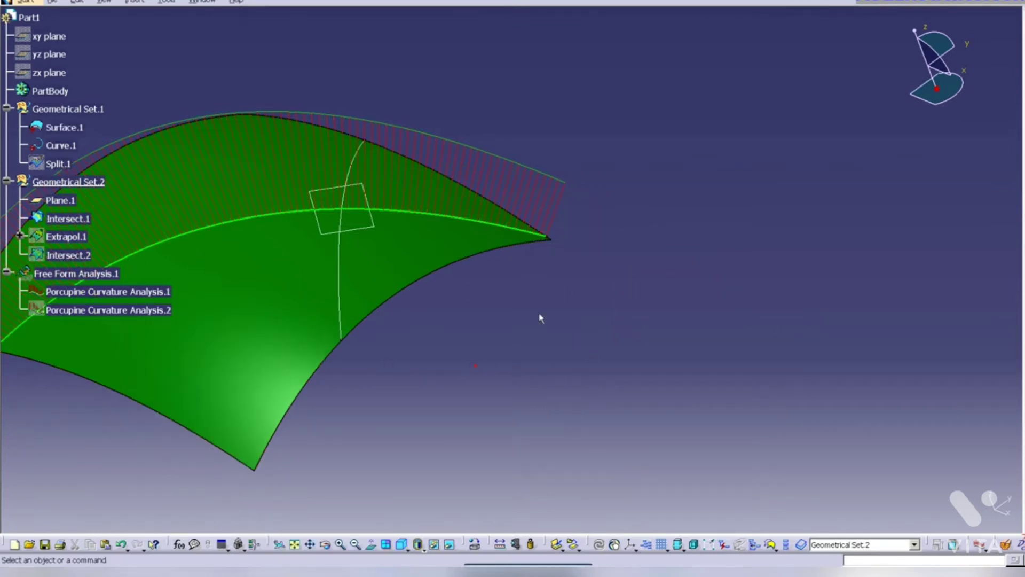
- Hide the original Surface.1 and show the trimmed surface Split.1
middle_click_drag(540, 315, 517, 336)
right_click(592, 273)
left_click(614, 295)
right_click(68, 166)
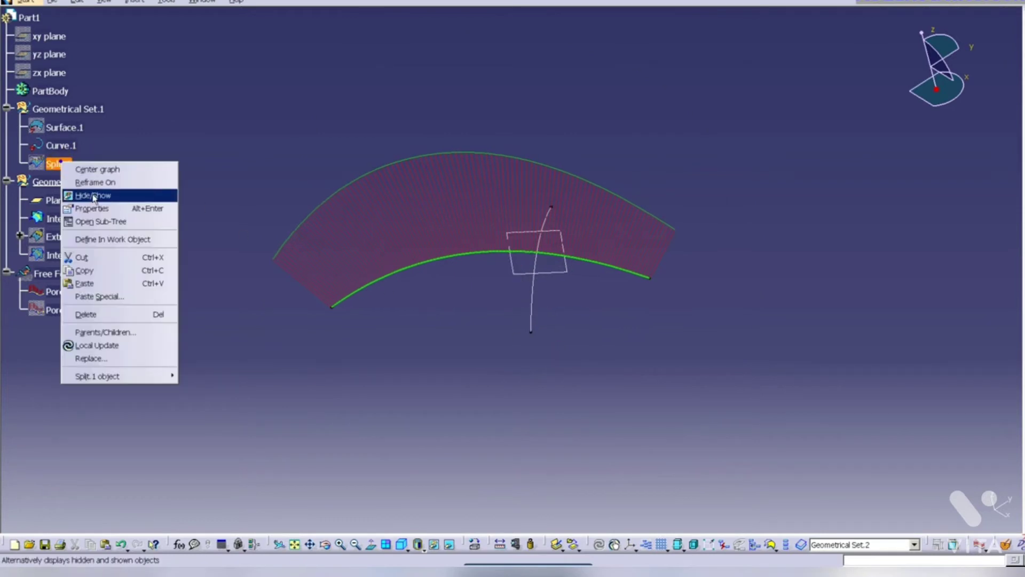
left_click(89, 196)
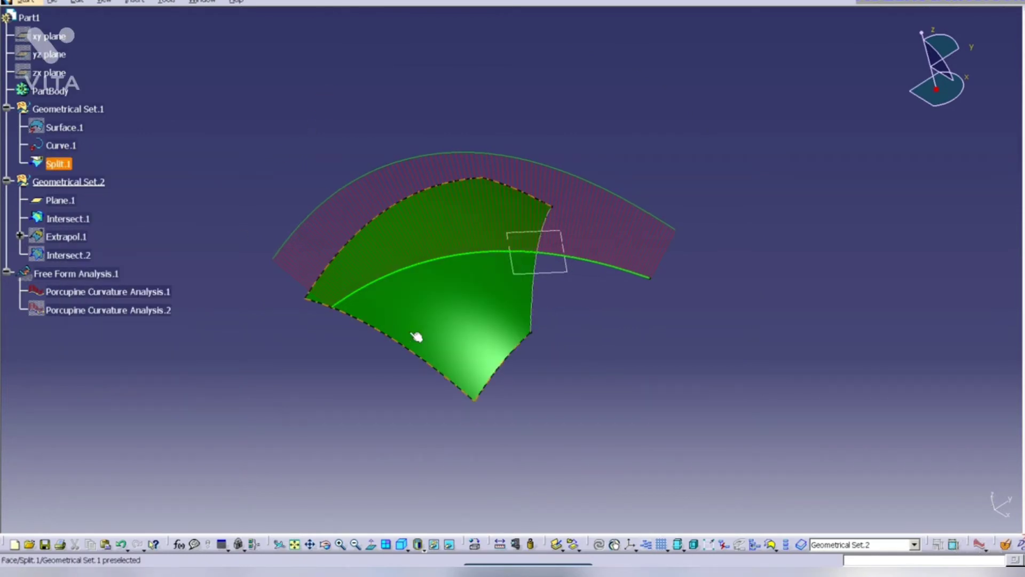
left_click(193, 111)
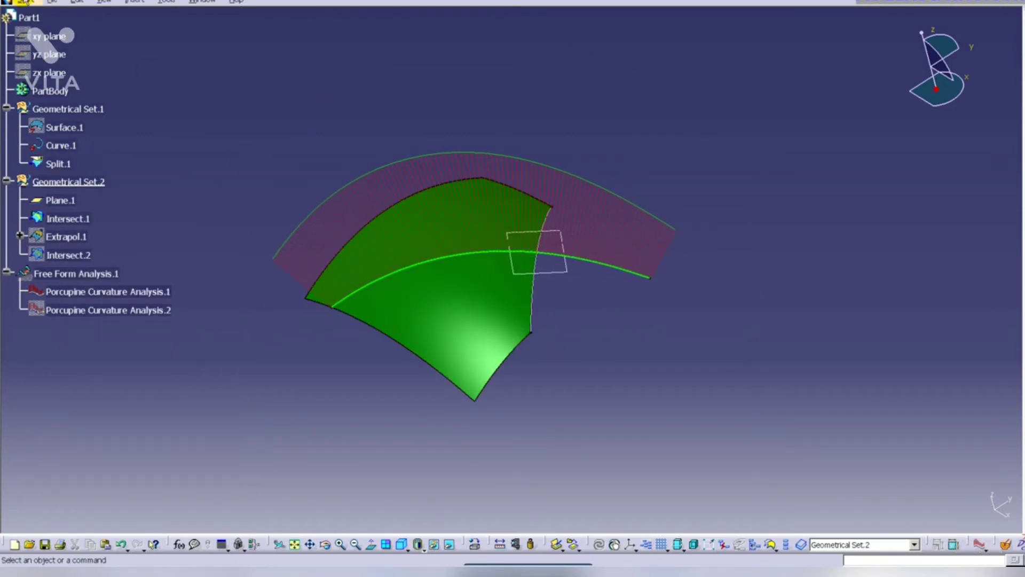
- Switch to the FreeStyle workbench
left_click(25, 3)
left_click(66, 39)
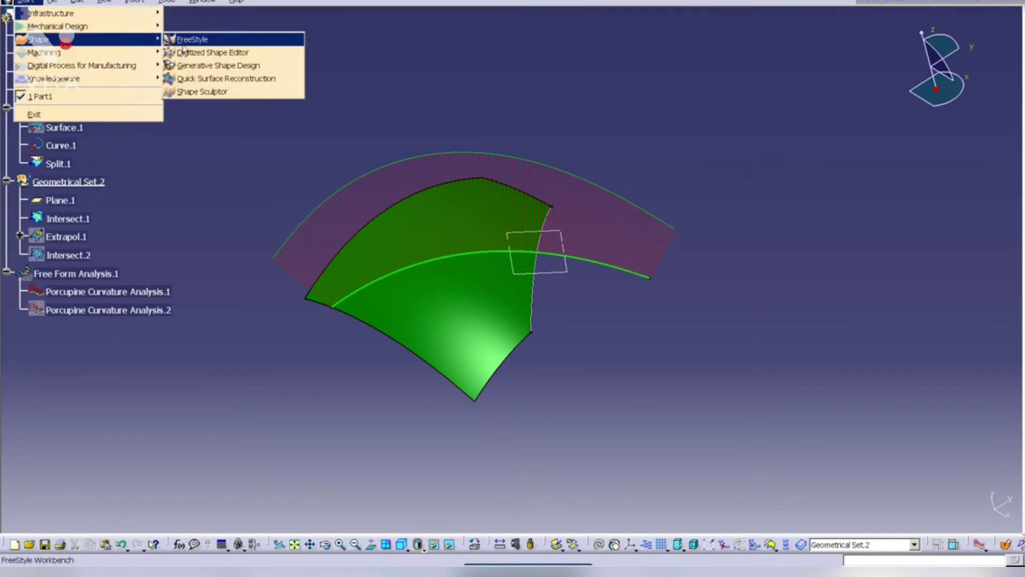
left_click(211, 39)
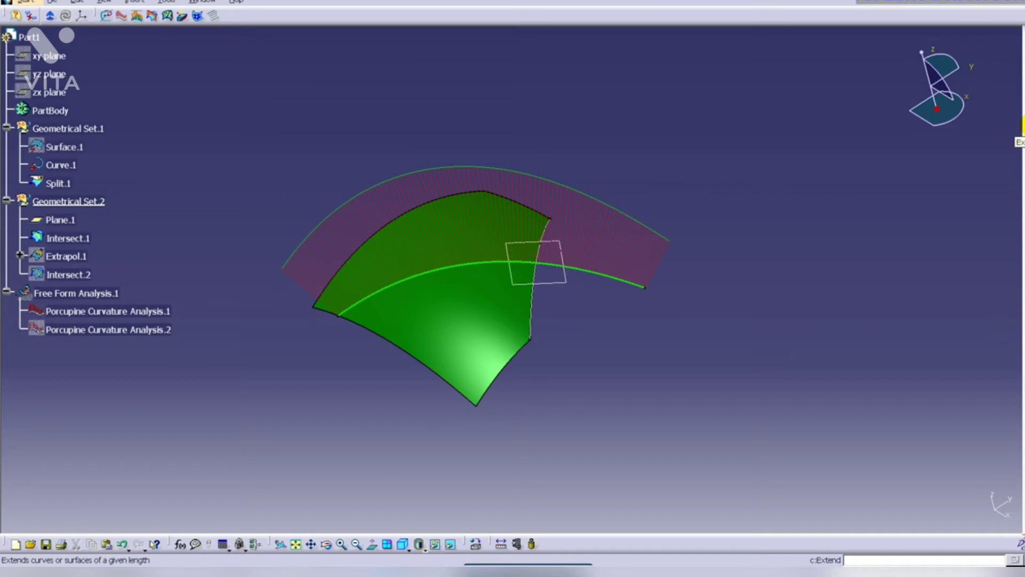
- Try to lengthen the trimmed surface Split.1 with the Extend tool and abandon the command
left_click(1021, 128)
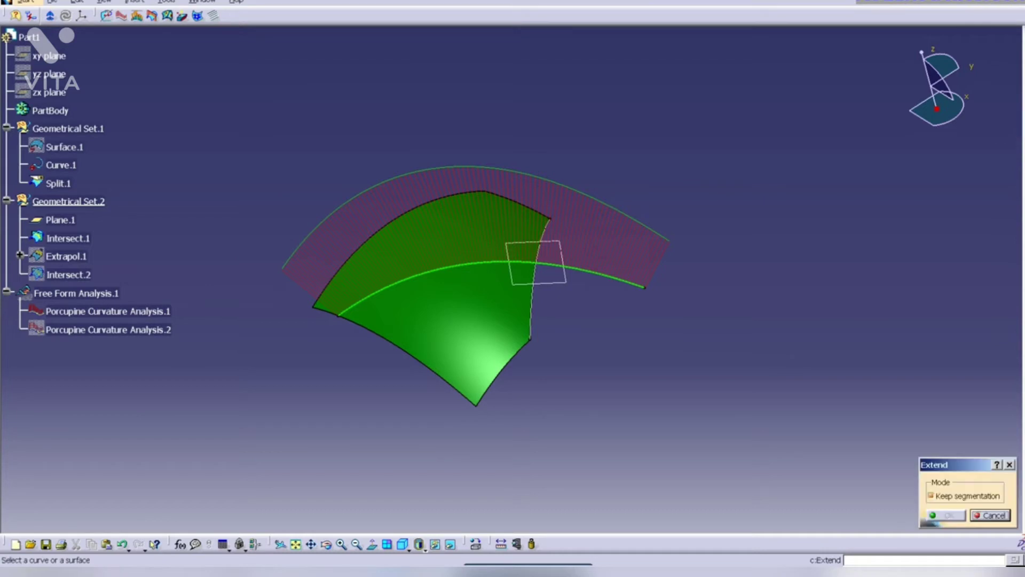
left_click(475, 335)
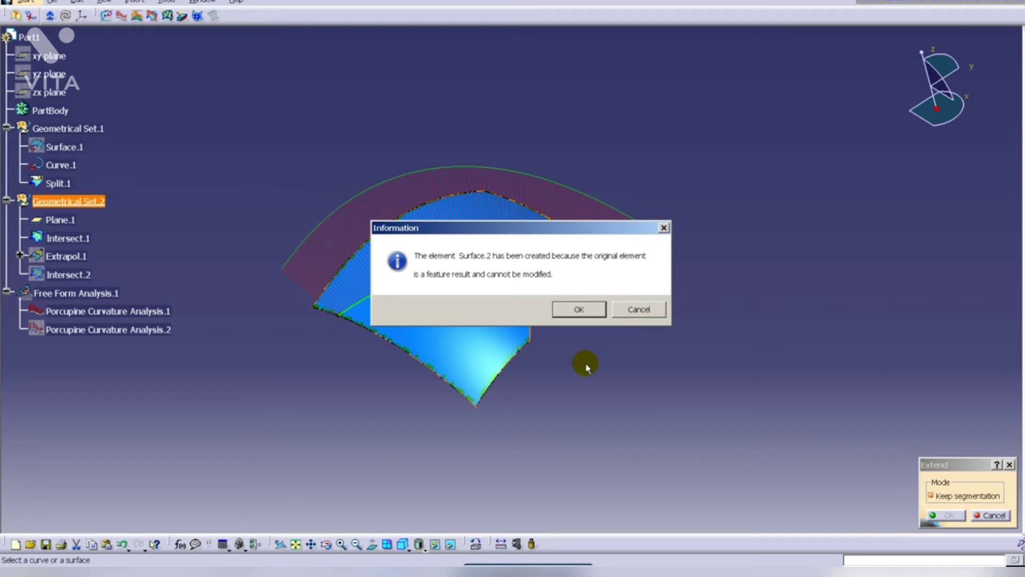
left_click(589, 308)
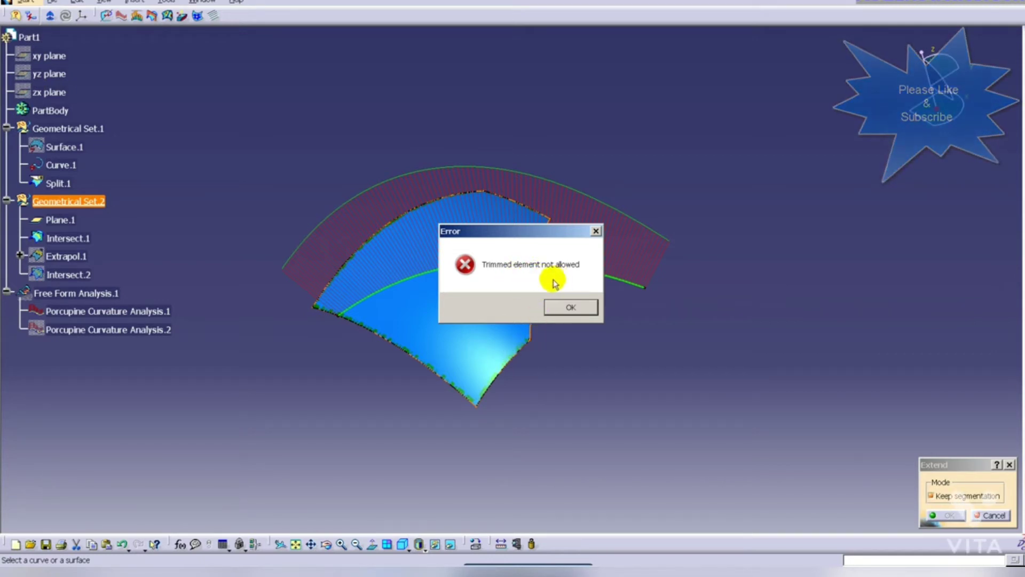
left_click(580, 311)
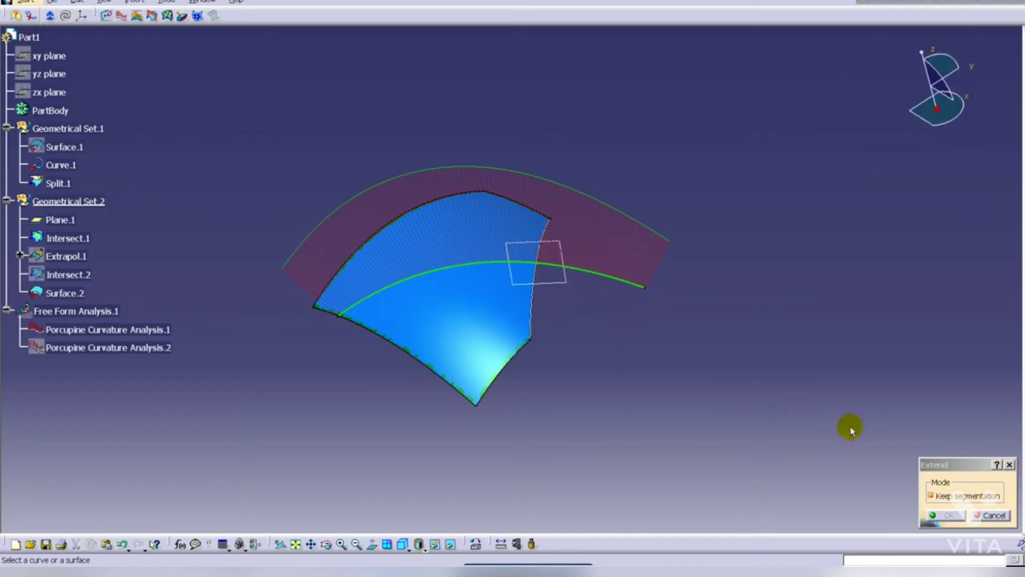
left_click(993, 515)
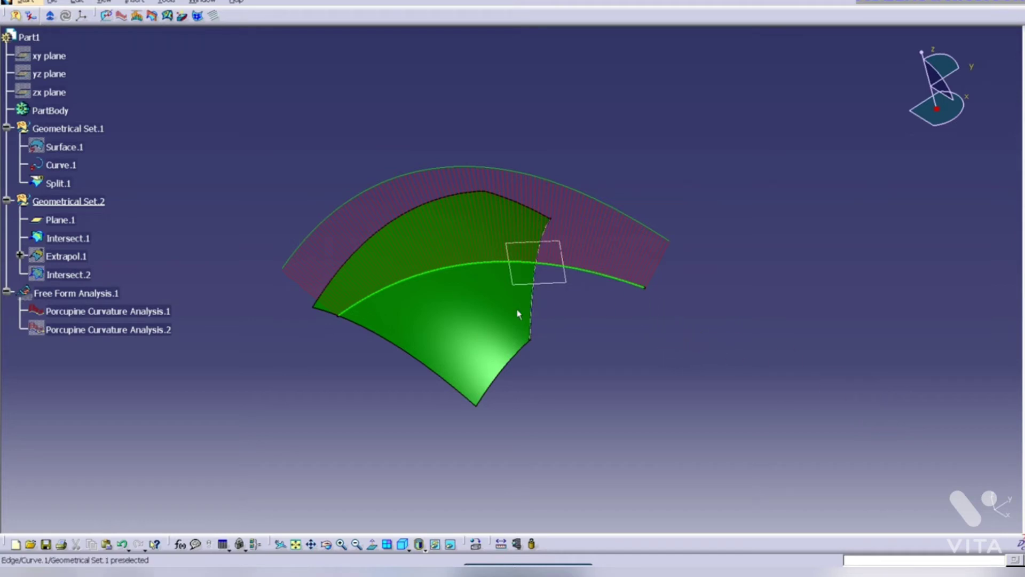
left_click(514, 378)
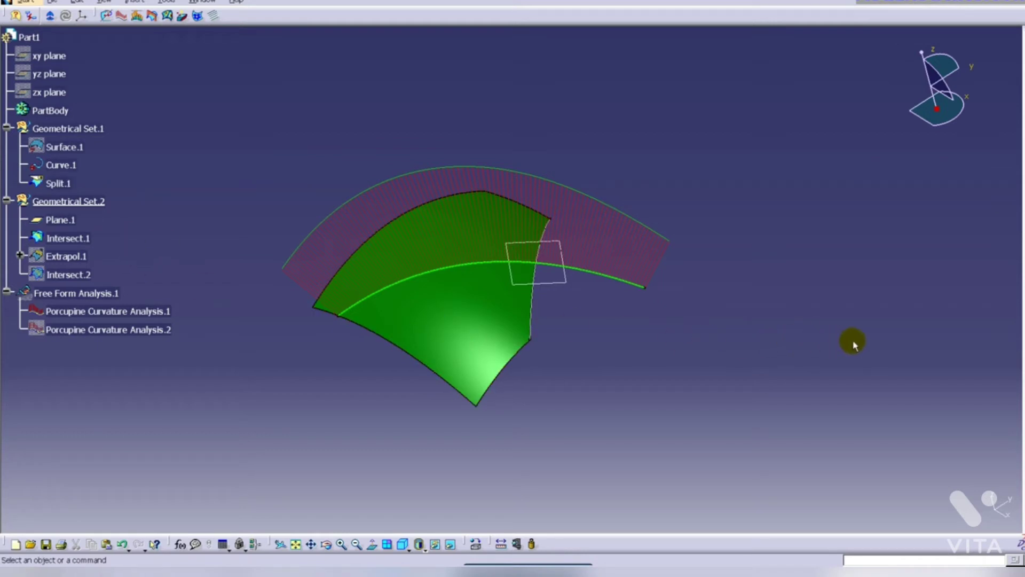
- Untrim the Split.1 surface to recover its full underlying surface
left_click(1022, 394)
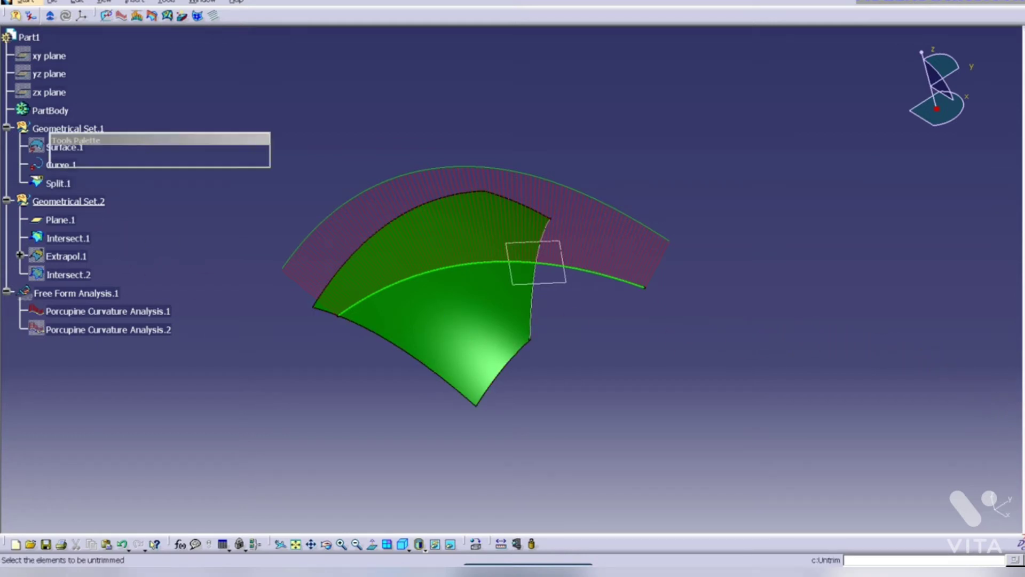
left_click(461, 334)
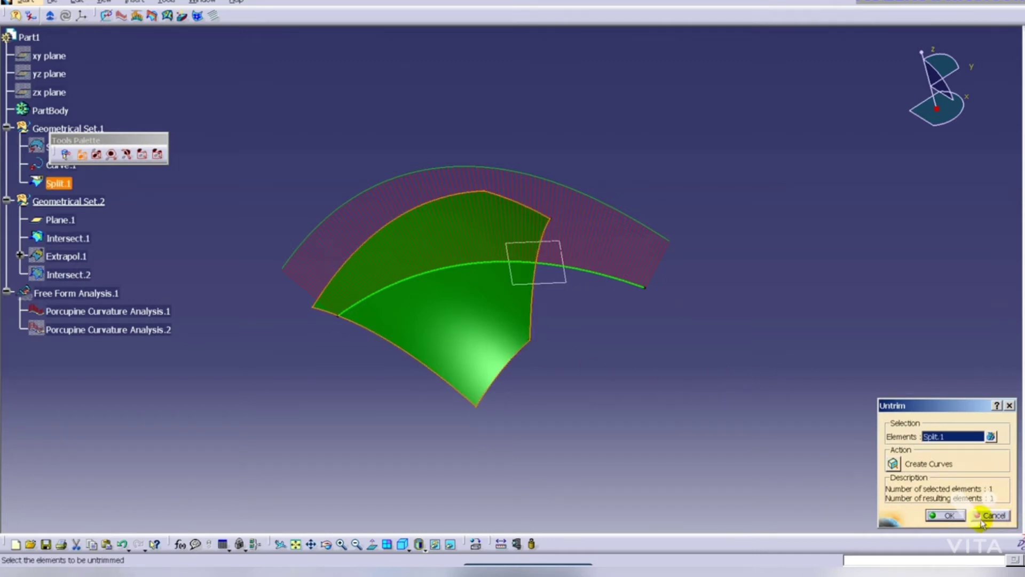
left_click(947, 515)
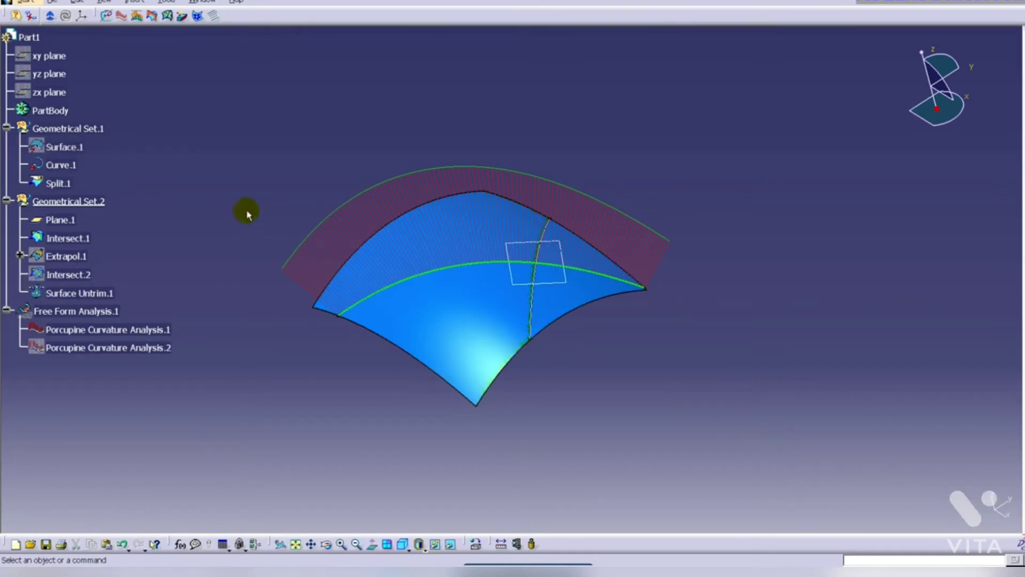
- Show Surface.1 temporarily to compare it with the untrimmed surface, and hide it again
right_click(87, 157)
left_click(153, 174)
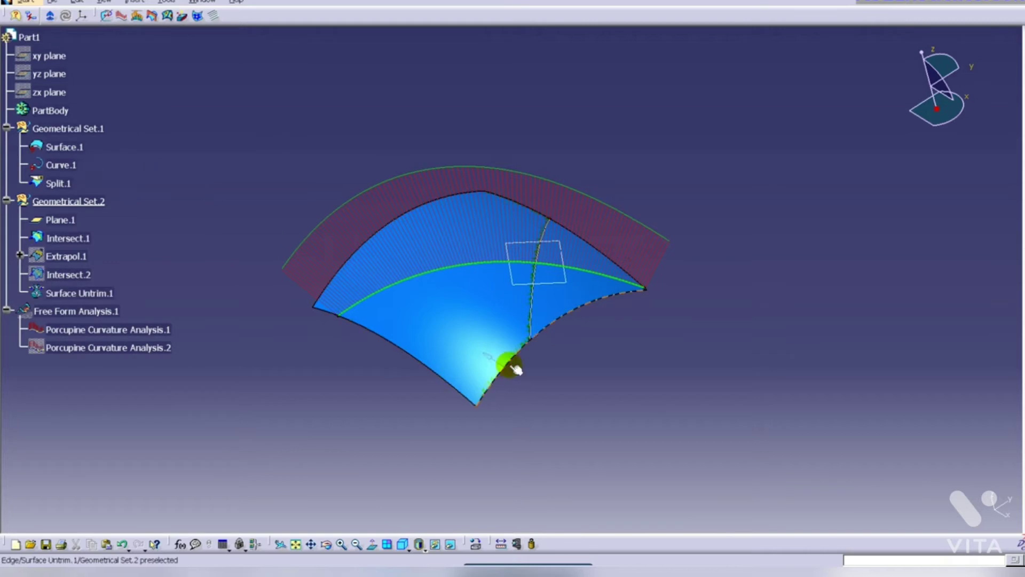
middle_click_drag(542, 382, 443, 332)
right_click(72, 201)
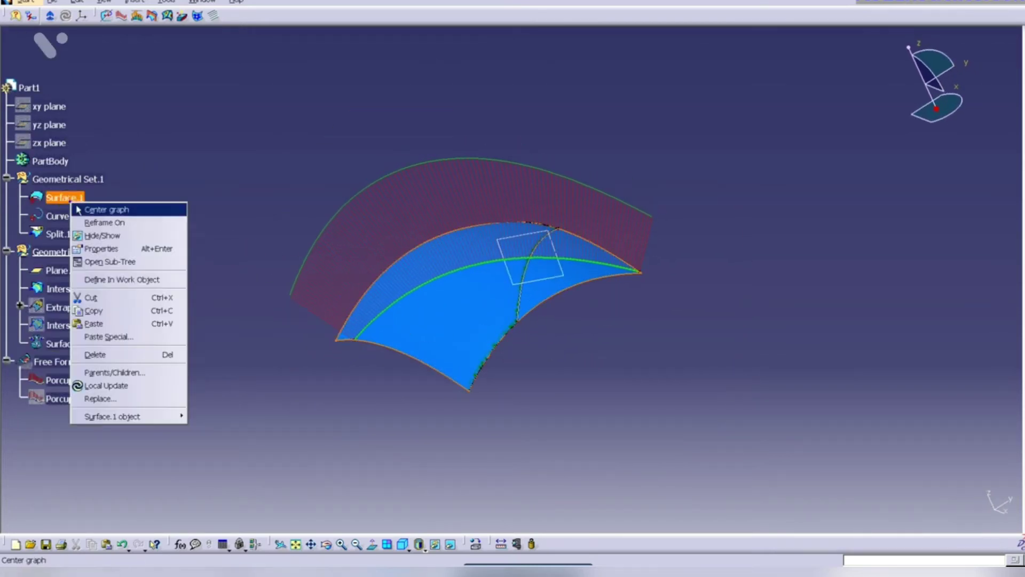
left_click(134, 236)
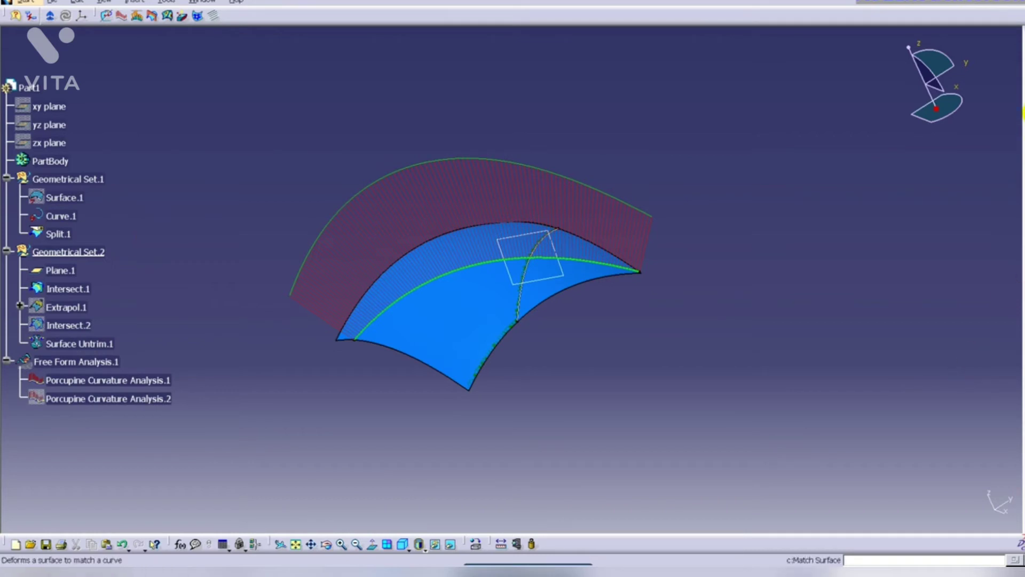
- Extend the untrimmed surface on two adjoining sides, taking the outer side beyond the trim edge to about 150 mm
left_click(1023, 119)
left_click(584, 277)
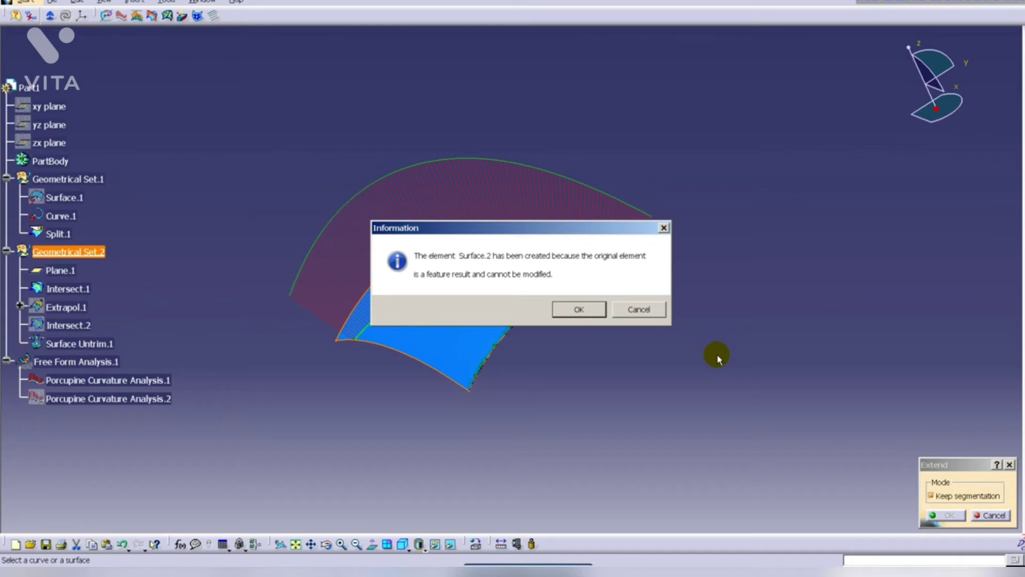
left_click(578, 309)
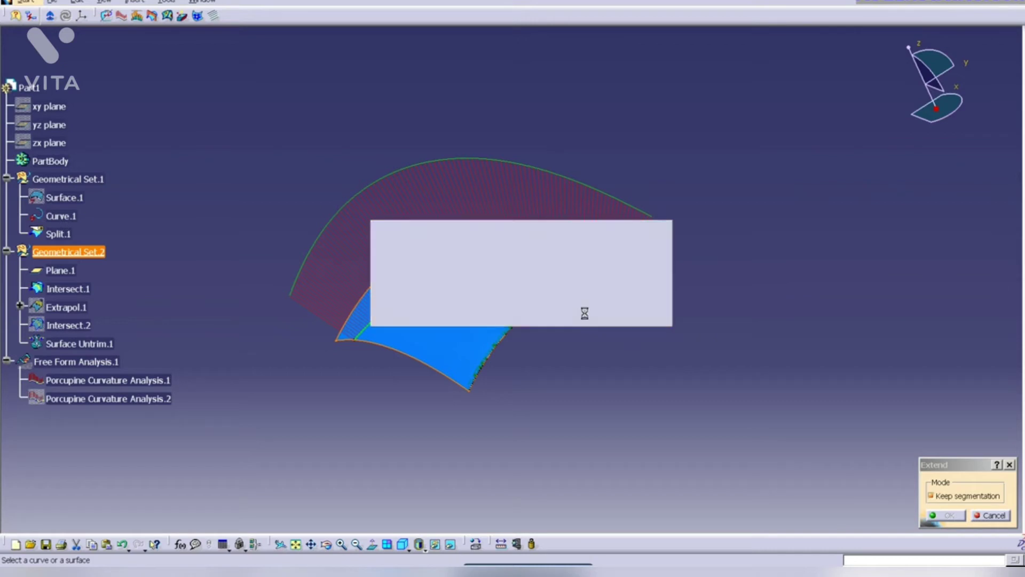
mouse_move(618, 286)
middle_mouse_down()
mouse_move(666, 327)
mouse_move(613, 328)
mouse_move(631, 283)
middle_mouse_up()
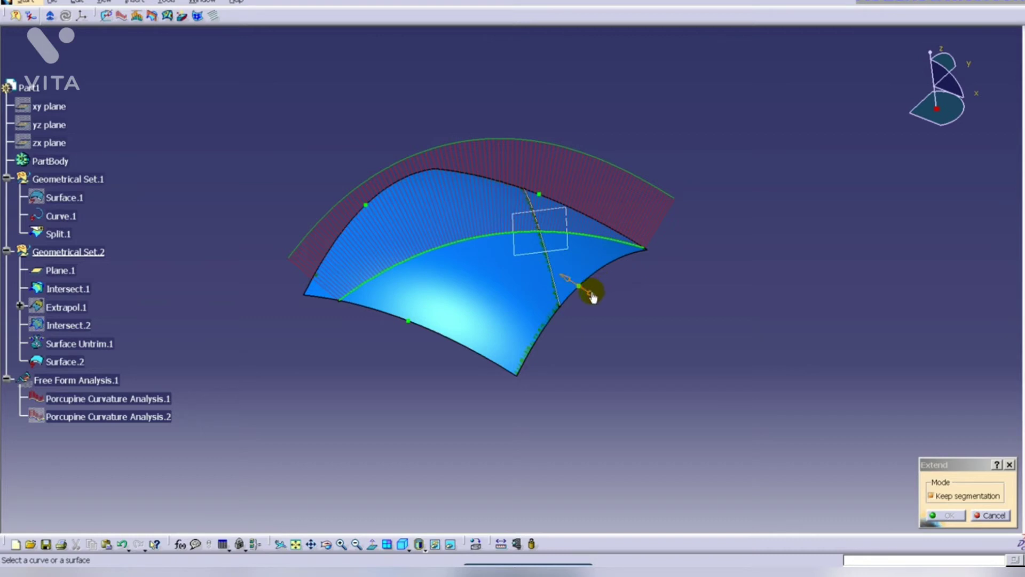
left_click(592, 291)
left_click_drag(592, 291, 698, 381)
middle_click_drag(698, 380, 611, 238)
left_click_drag(661, 249, 743, 279)
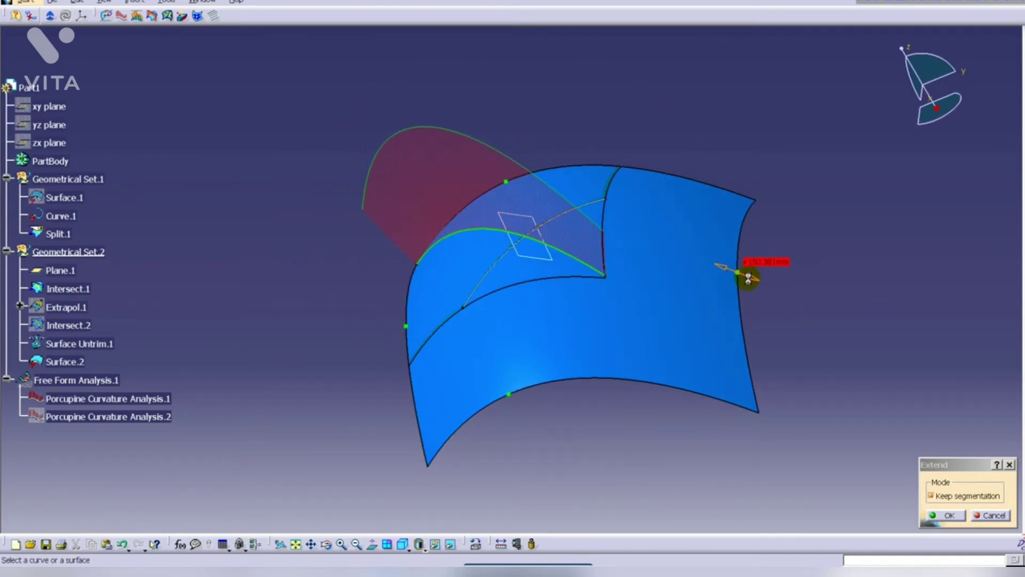
middle_click_drag(744, 279, 520, 224)
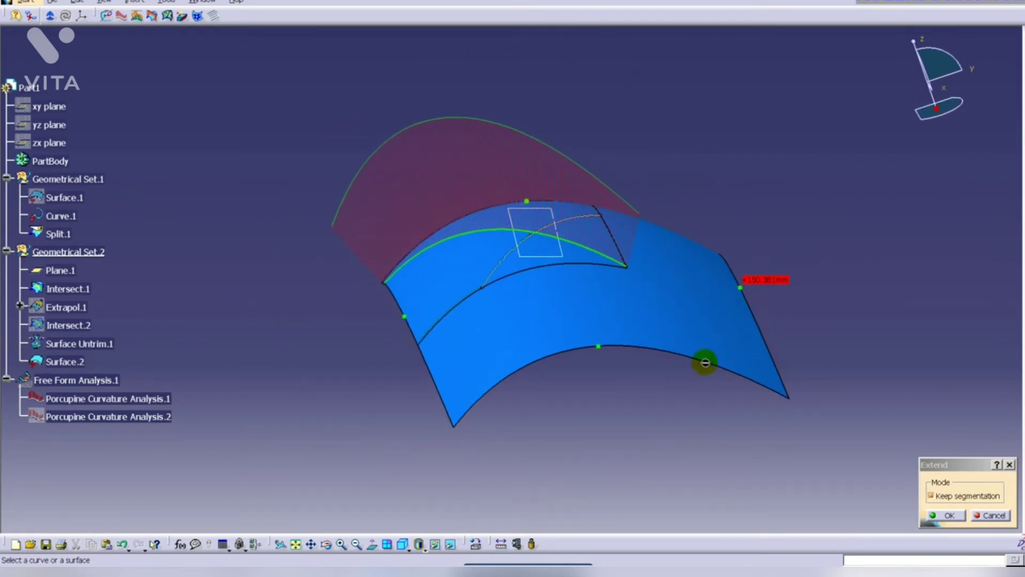
left_click(945, 515)
- Redefine Intersect.2 to intersect the extended Surface.2 with Plane.1 instead of Extrapol.1
middle_click_drag(817, 472, 689, 417)
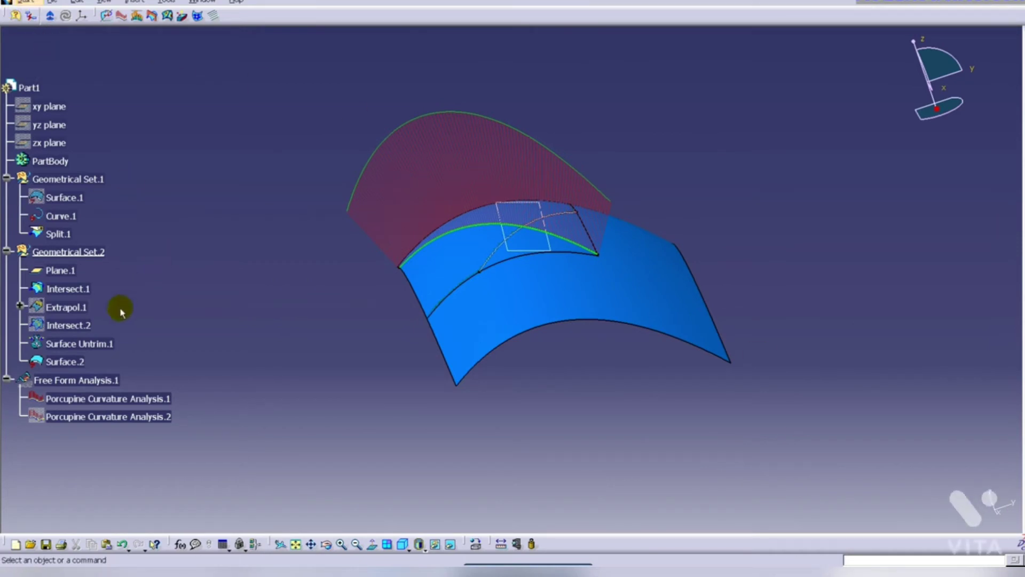
double_click(80, 325)
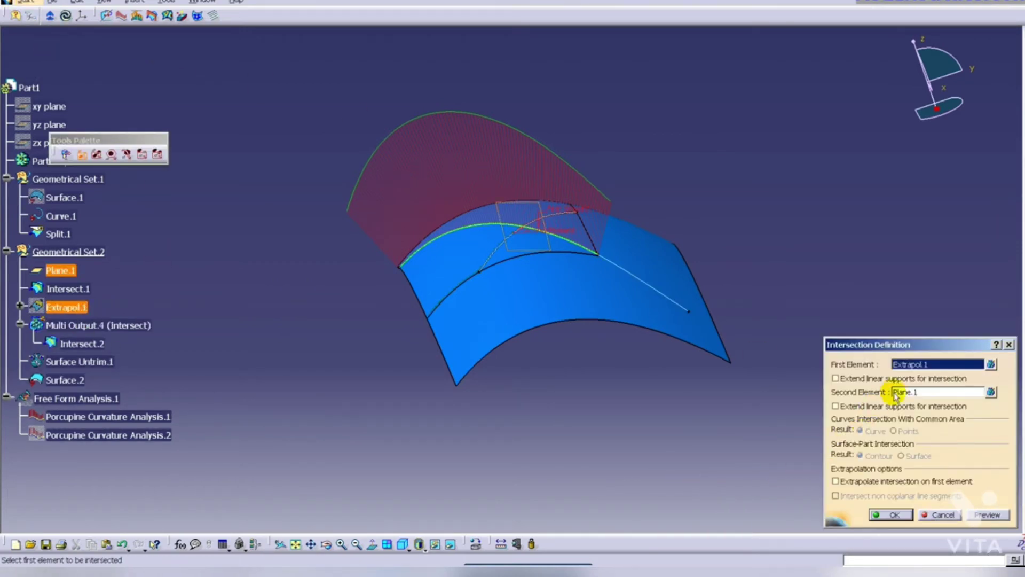
left_click(643, 303)
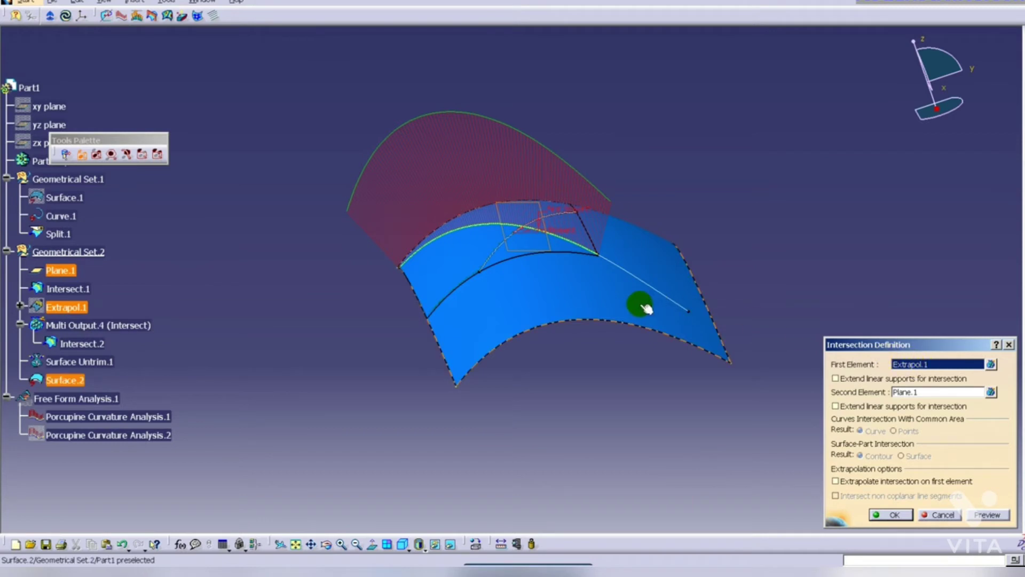
left_click(919, 516)
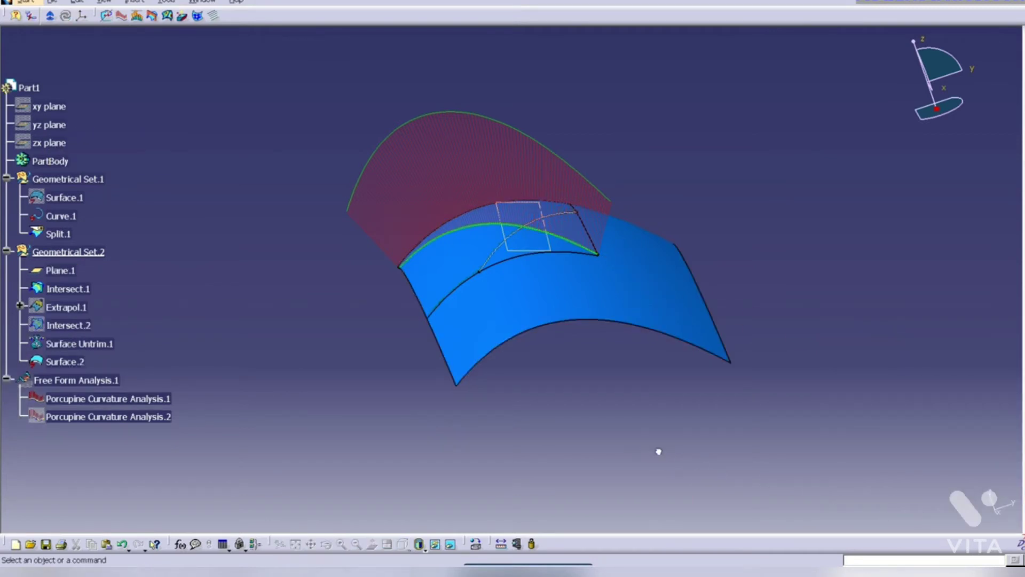
- Show Porcupine Curvature Analysis.2 to examine the curvature comb along the extended surface against the original comb
right_click(160, 417)
left_click(214, 228)
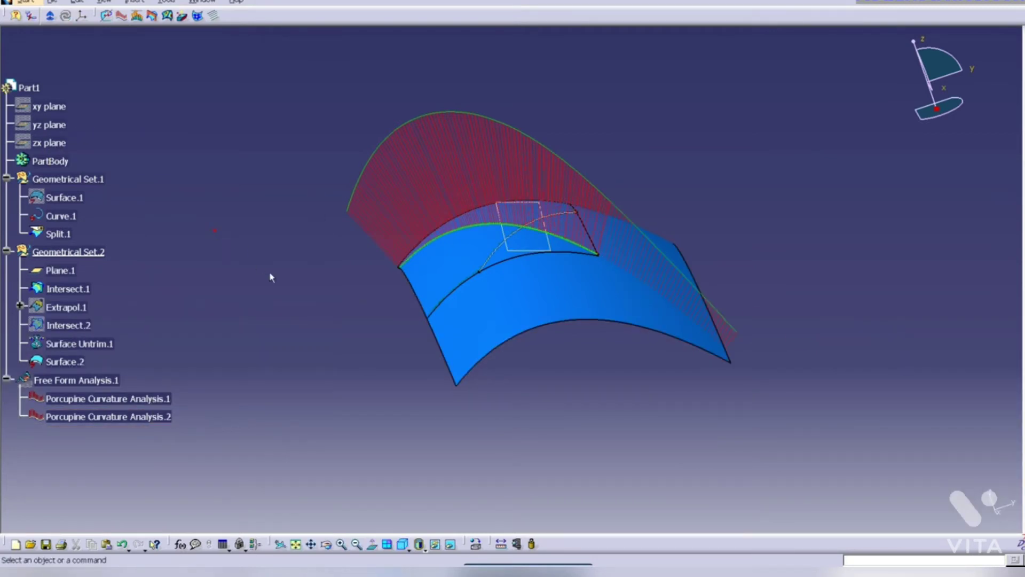
middle_click_drag(377, 299, 203, 276)
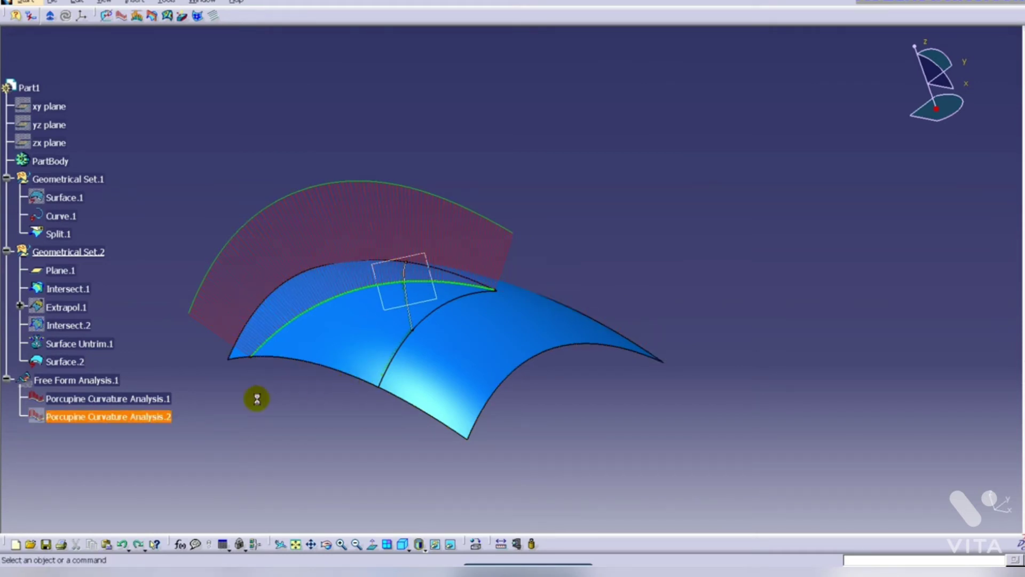
right_click(163, 418)
left_click(208, 232)
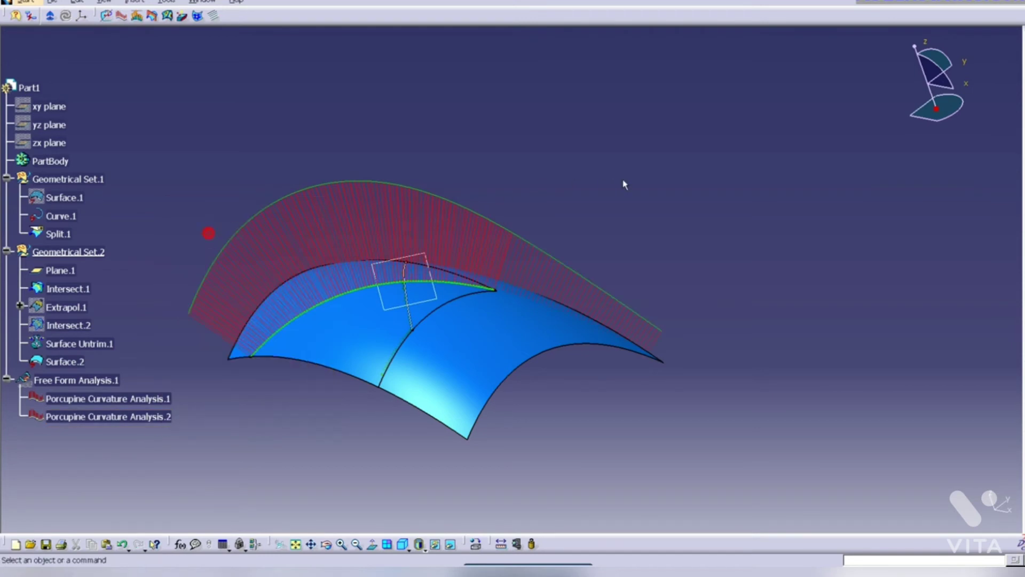
left_click(599, 291)
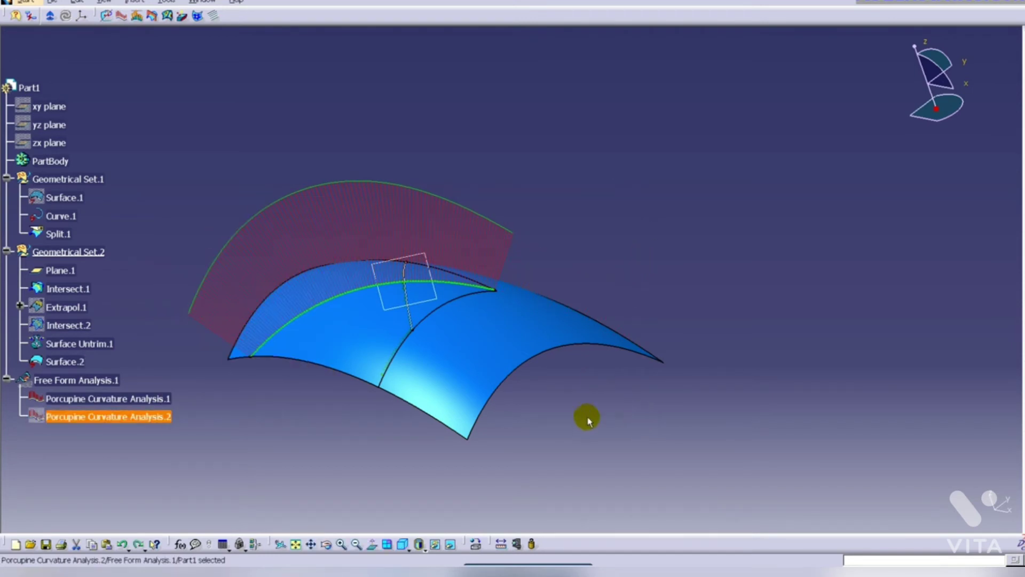
- Undo back through the Intersect.2 redefinition, restore the extended Surface.2, and show Porcupine Curvature Analysis.2 for the extrapolated curve
key("ctrl+z")
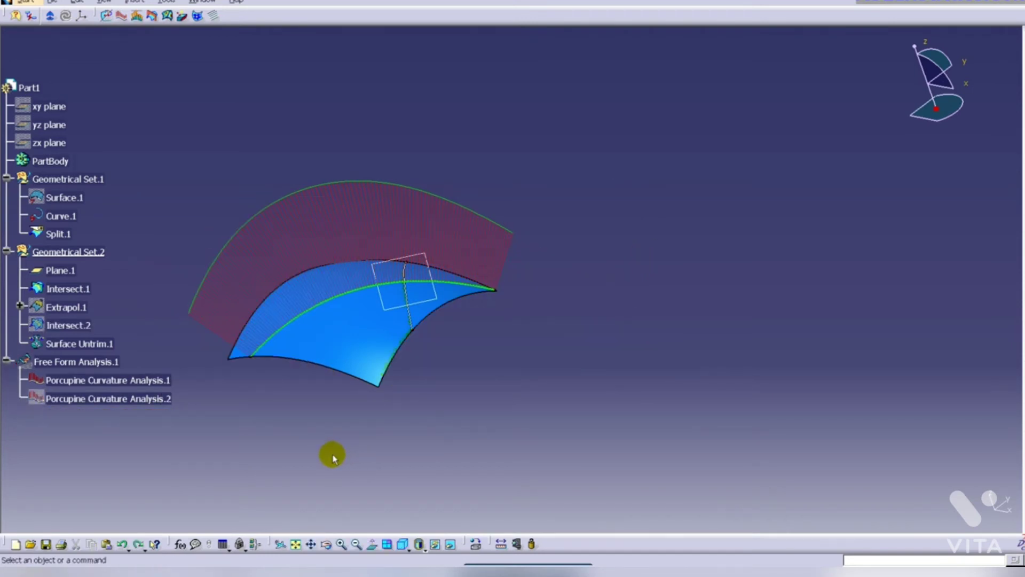
key("ctrl+y")
right_click(174, 420)
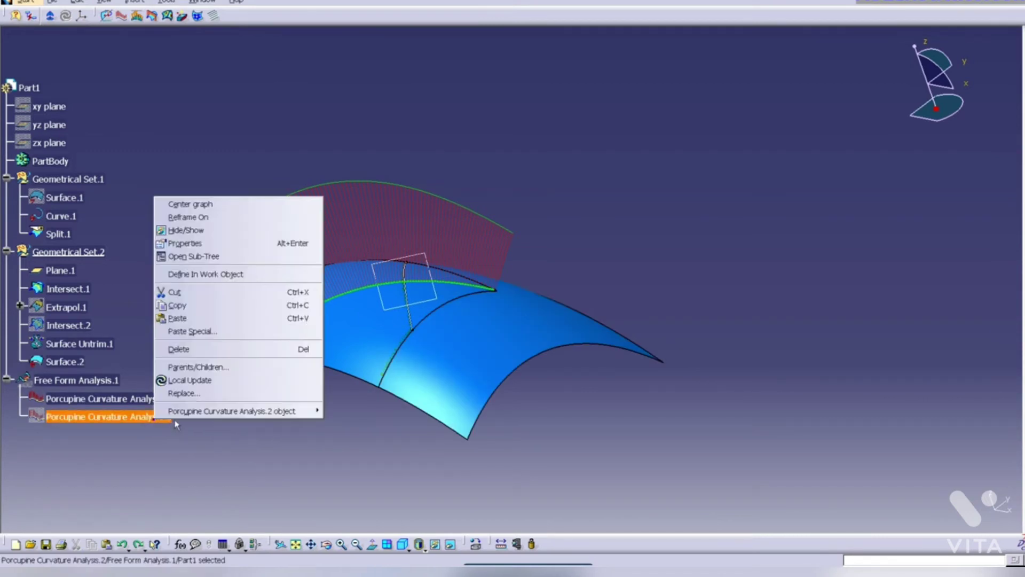
left_click(184, 229)
middle_click_drag(669, 239, 589, 153)
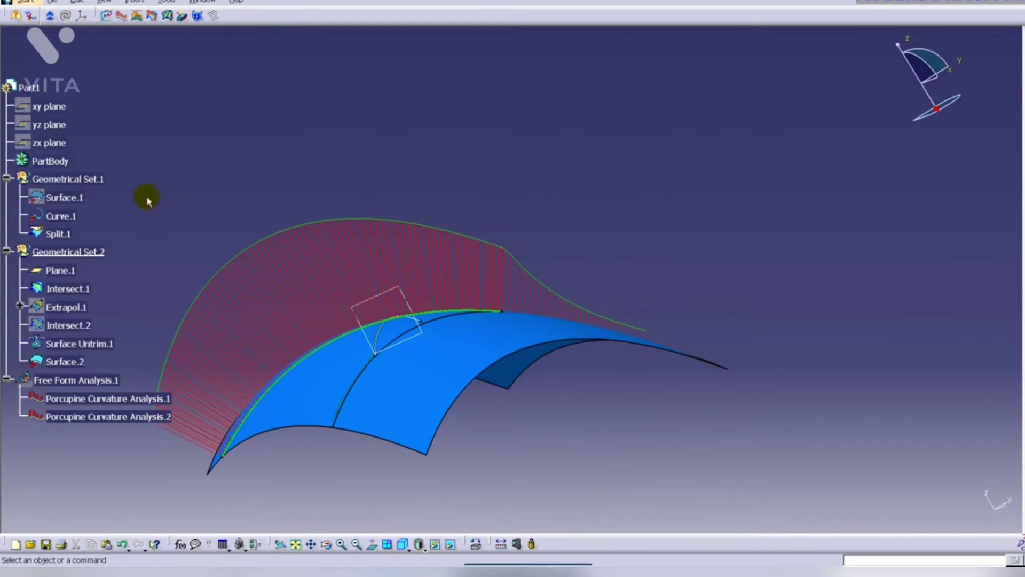
- Show the hidden Extrapol.1 together with Surface.2 to compare the two extensions beyond the trim edge
right_click(75, 305)
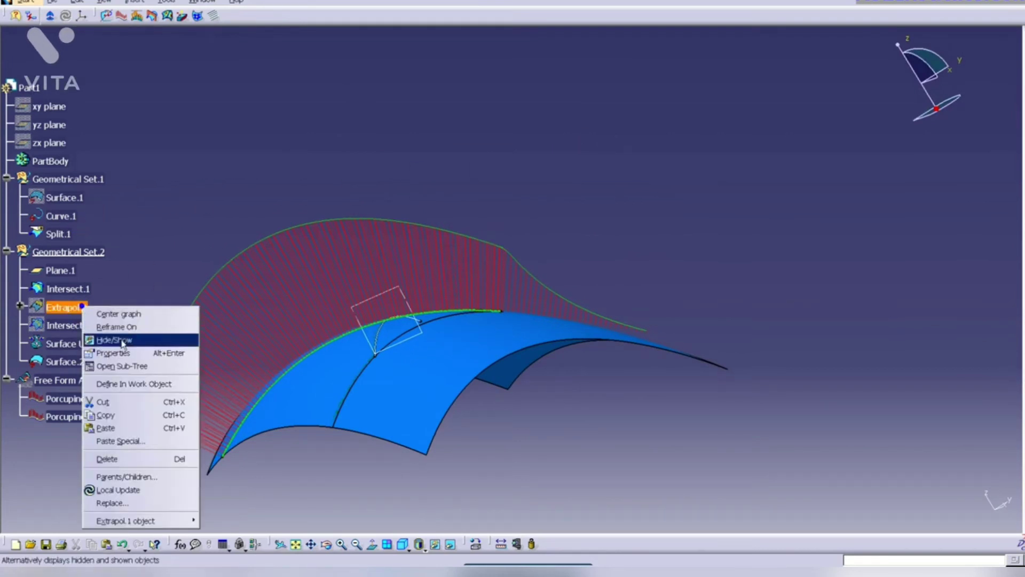
left_click(130, 342)
middle_click_drag(559, 455, 590, 315)
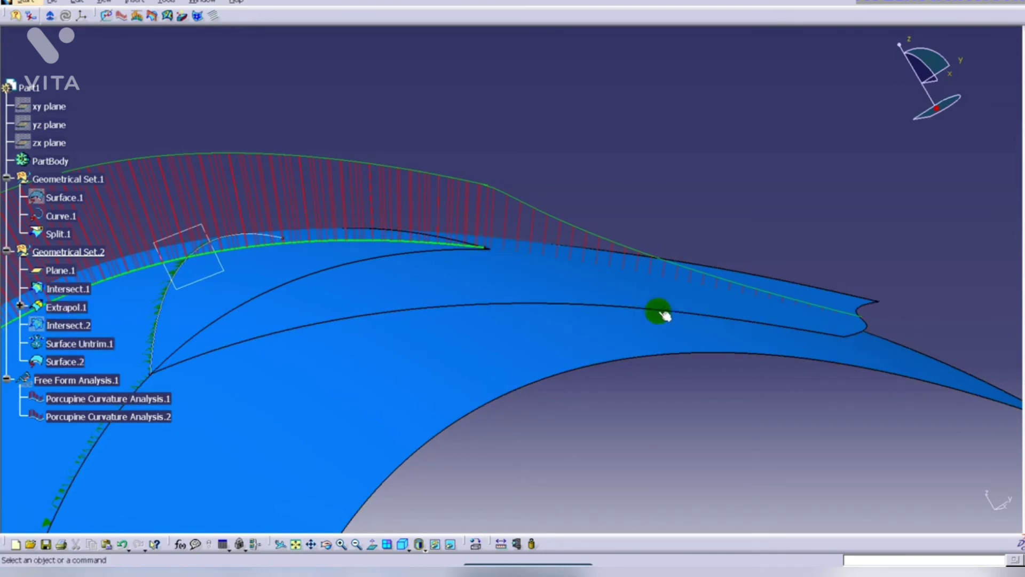
middle_click_drag(526, 260, 369, 355)
- Redefine Intersect.2 to intersect the extended Surface.2 with Plane.1 in place of Extrapol.1
double_click(90, 327)
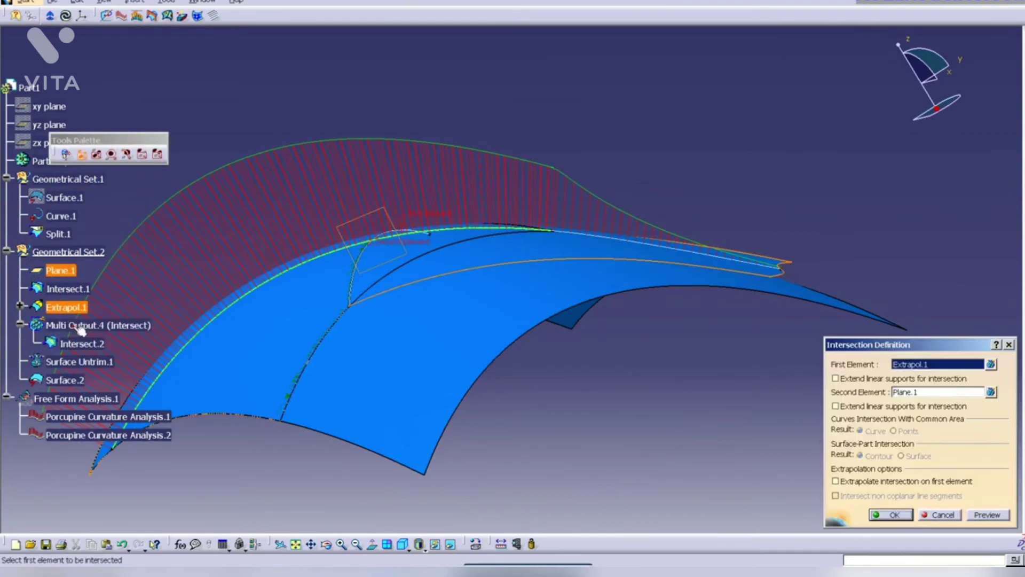
left_click(613, 280)
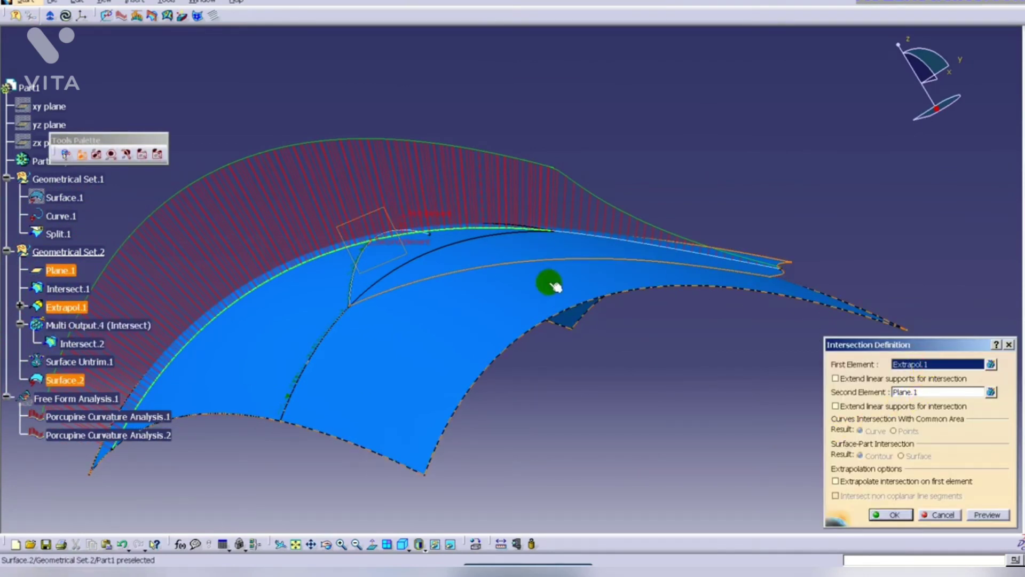
middle_click_drag(633, 363, 583, 355)
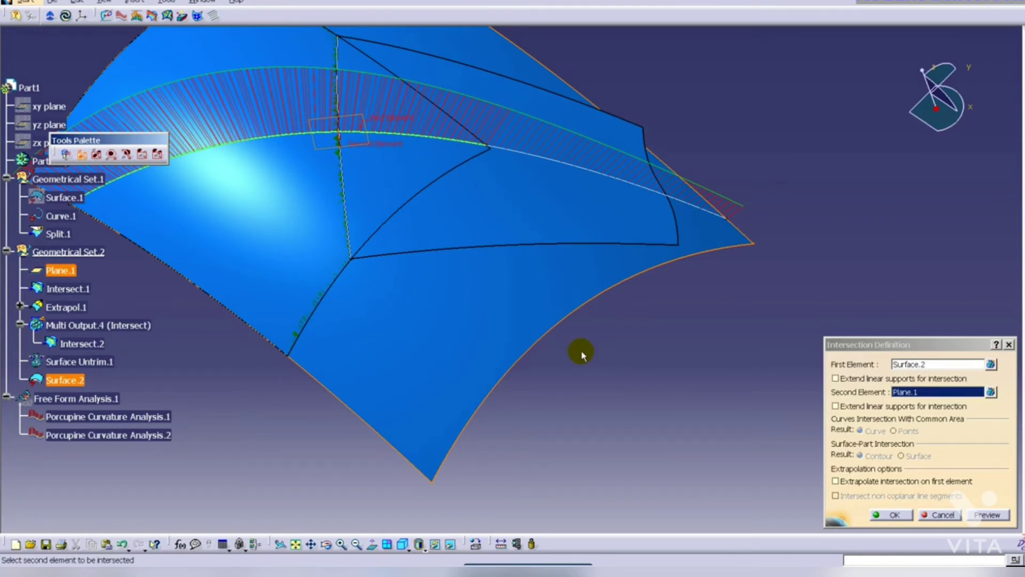
left_click(890, 515)
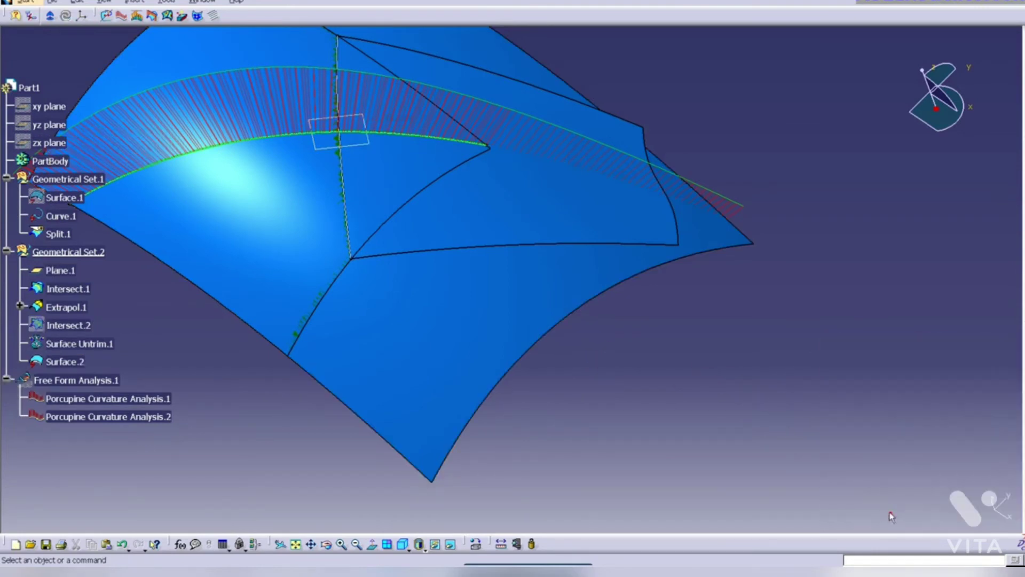
- Switch to Generative Shape Design and extrapolate the outer edge of Surface.2 by 250 mm with curvature continuity, tangent extremities and tangency continuity propagation
left_click(33, 2)
mouse_move(38, 39)
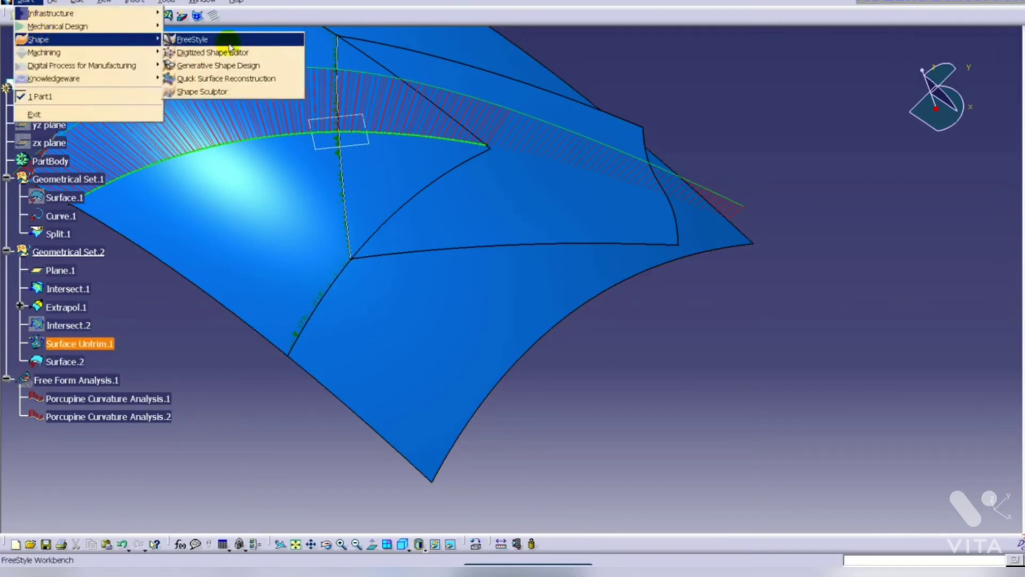
left_click(218, 65)
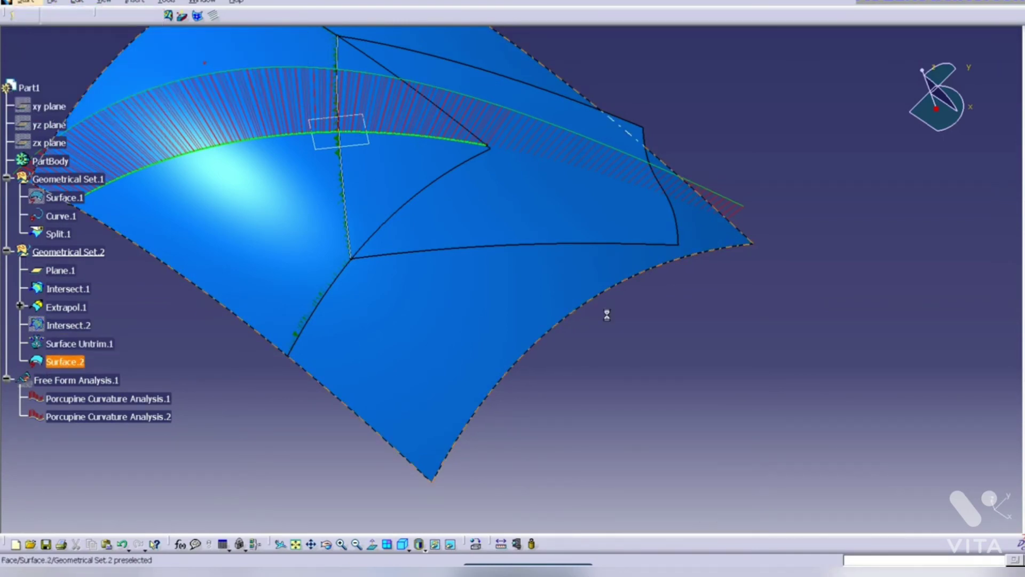
middle_click_drag(743, 361, 622, 377)
left_click(993, 478)
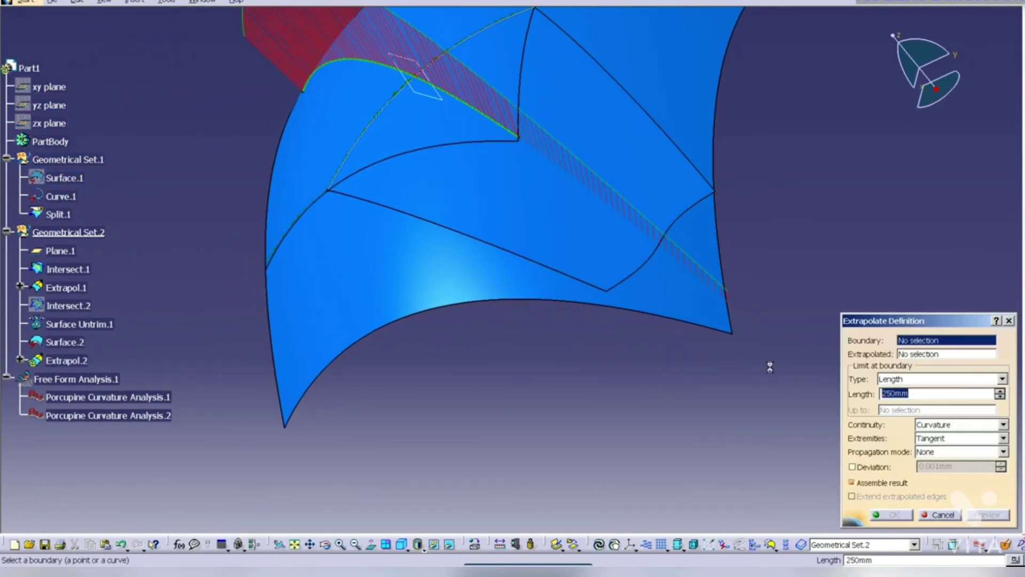
left_click(718, 328)
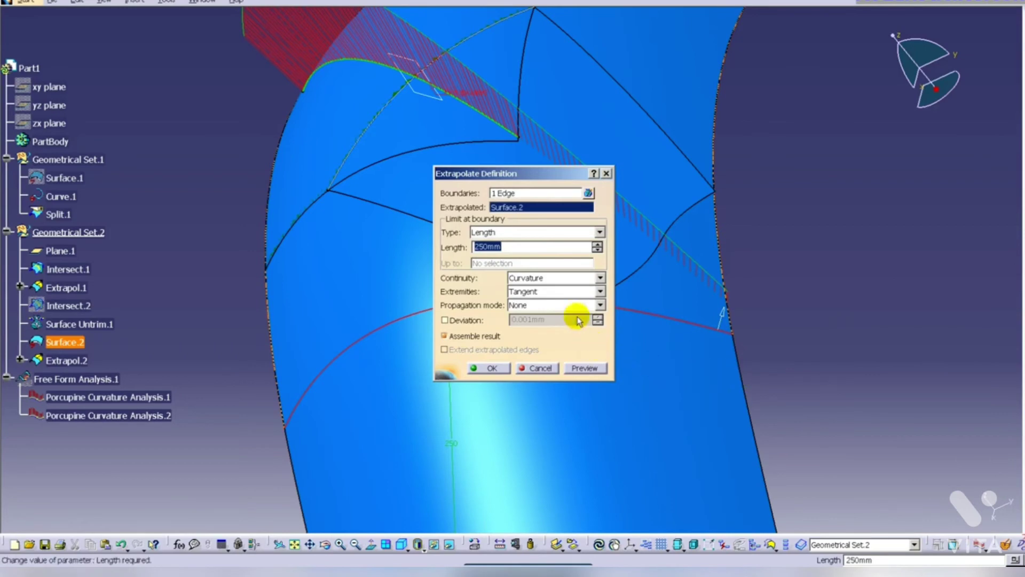
left_click(556, 305)
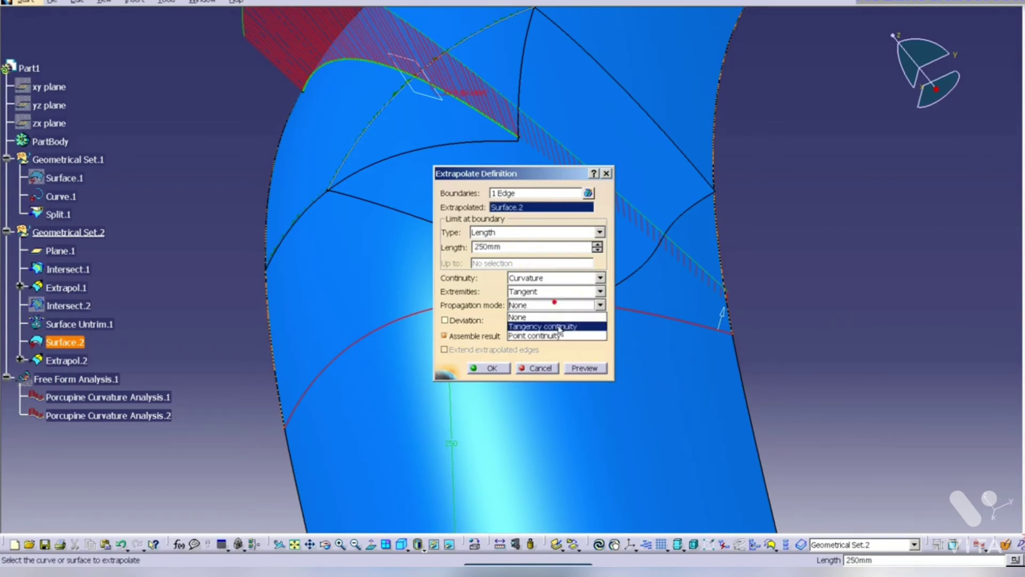
left_click(560, 330)
middle_click_drag(562, 338, 642, 306)
left_click(501, 368)
middle_click_drag(527, 435, 592, 285)
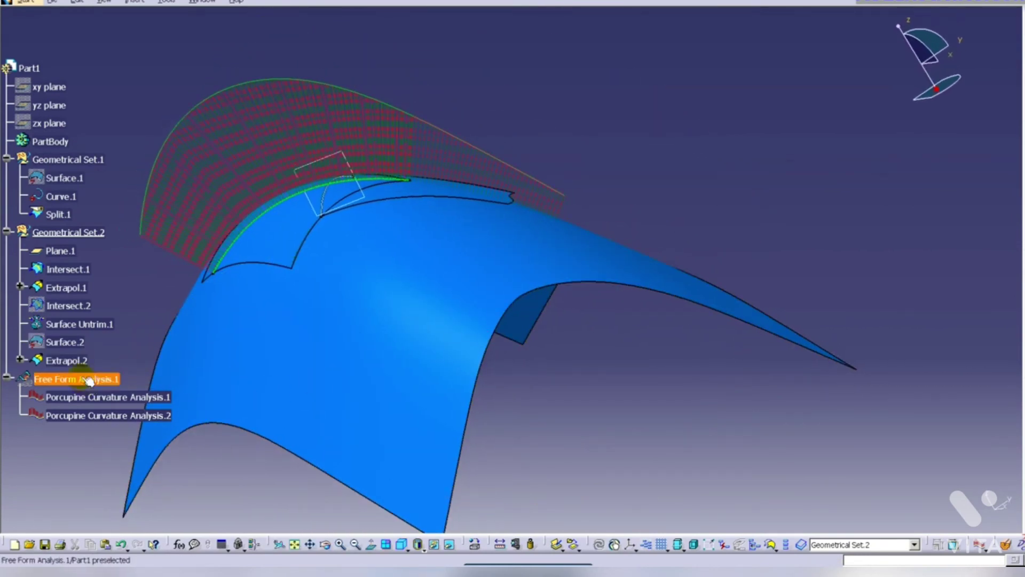
- Redefine Intersect.2 to intersect the newly extrapolated surface Extrapol.2 with Plane.1 instead of Surface.2
double_click(90, 309)
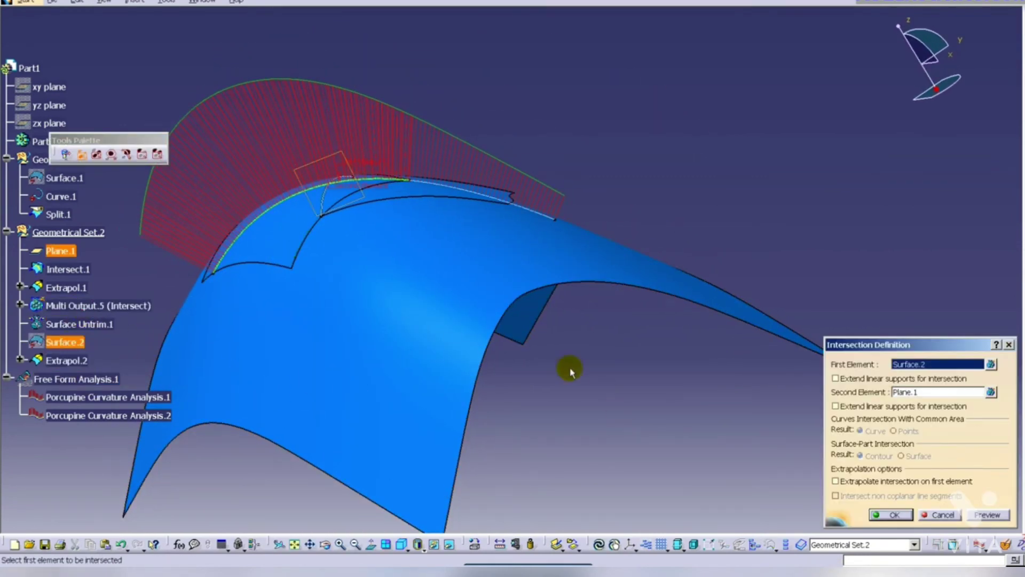
middle_click_drag(568, 366, 542, 356)
left_click(595, 275)
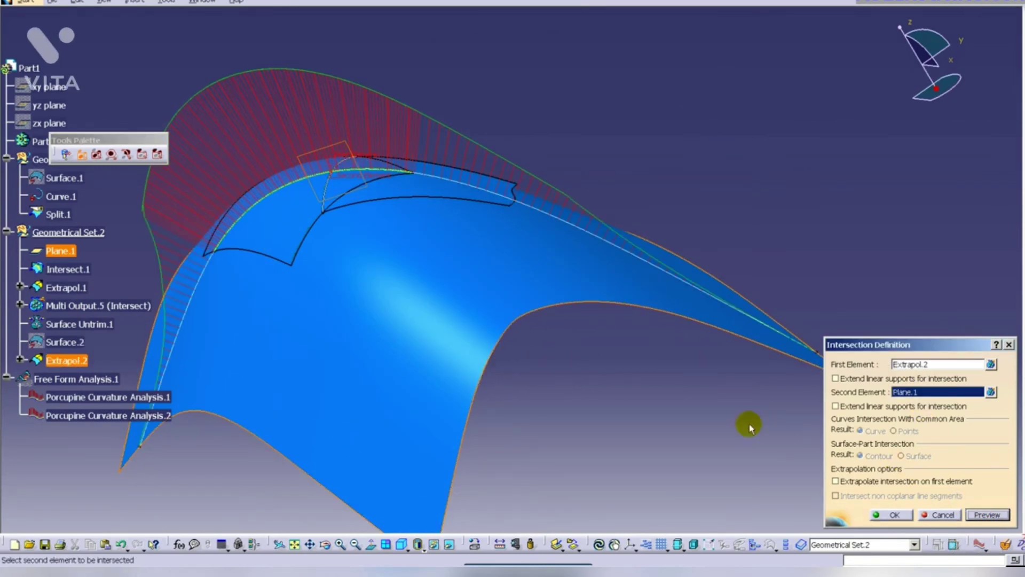
middle_click_drag(748, 421, 590, 320)
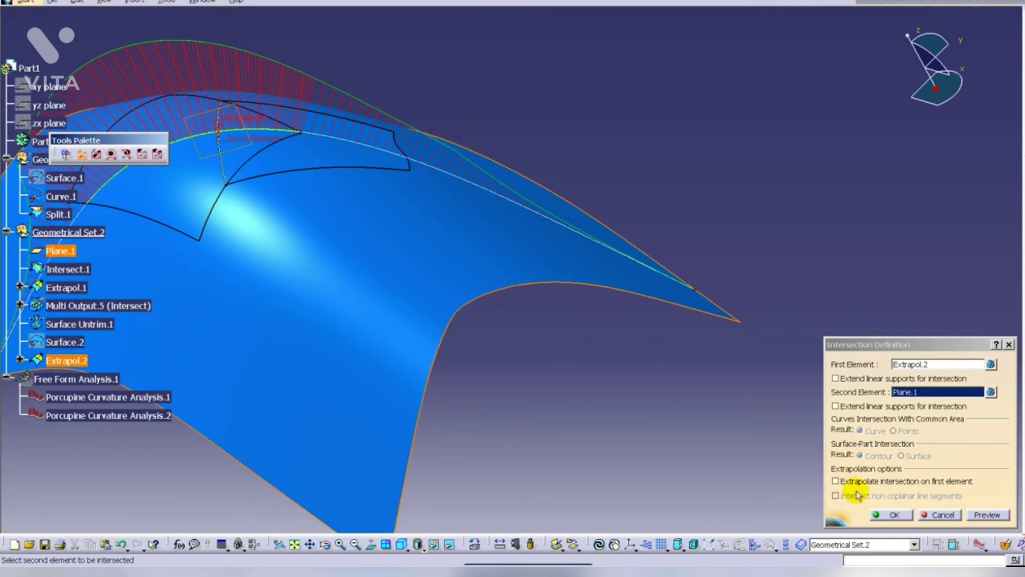
left_click(889, 514)
middle_click_drag(527, 313, 467, 163)
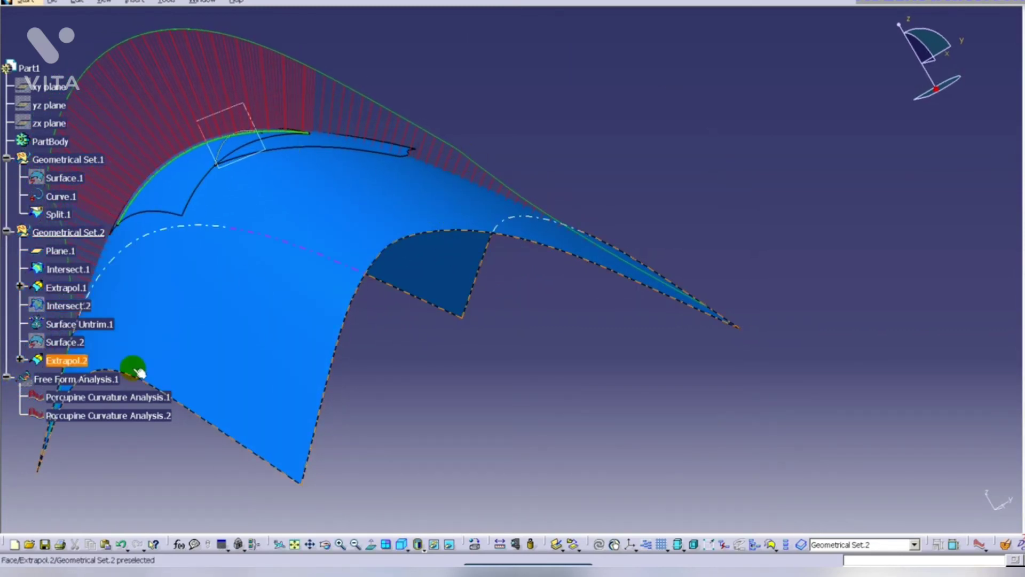
double_click(123, 416)
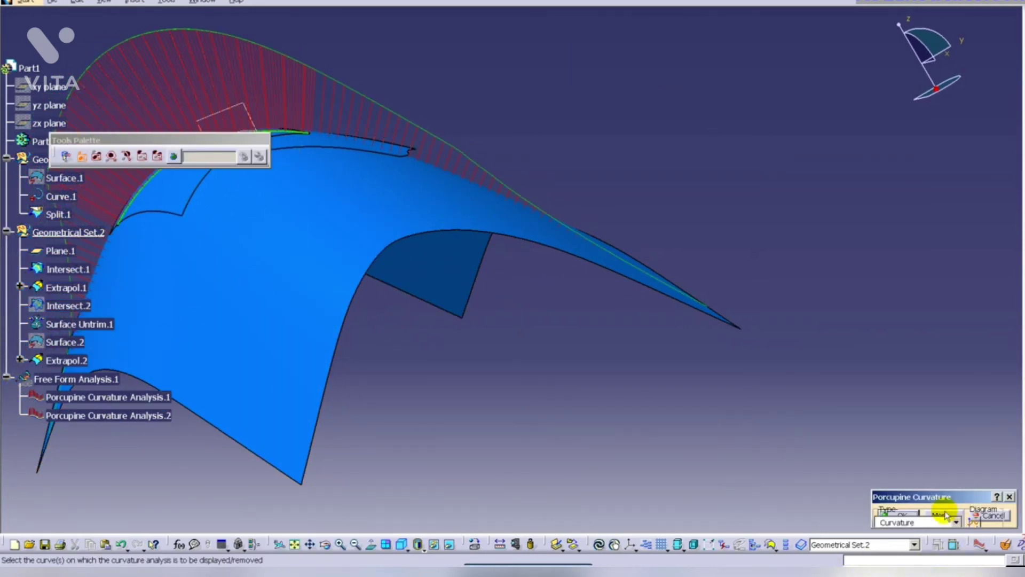
left_click(902, 353)
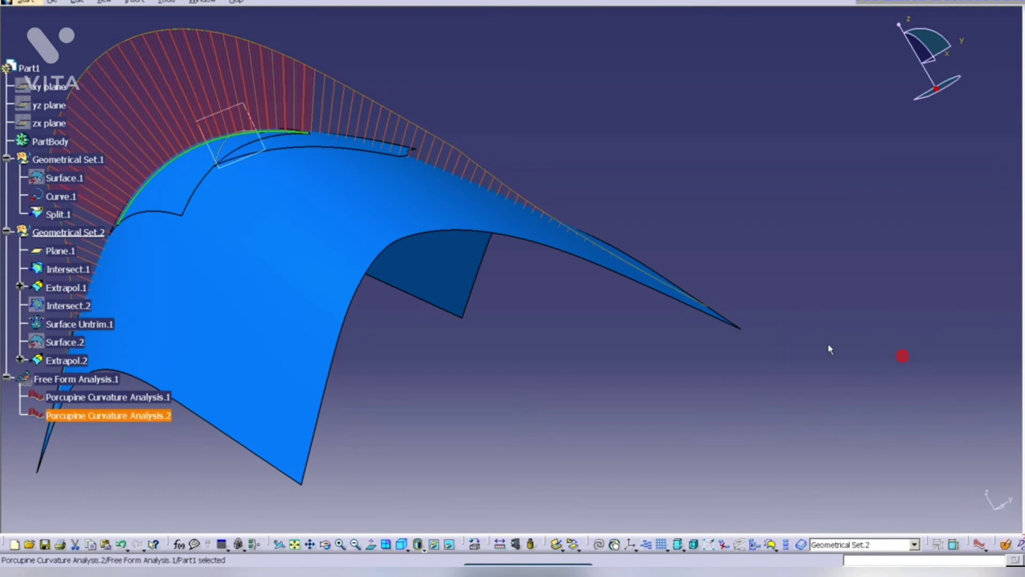
- Edit Porcupine Curvature Analysis.2 with its additional options expanded and try the Radius type
double_click(123, 416)
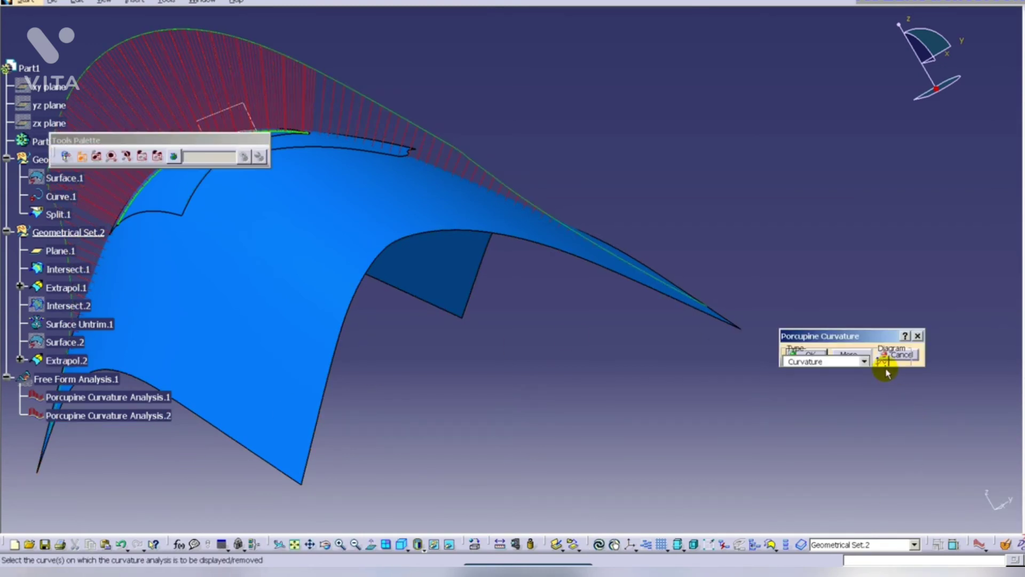
left_click(842, 353)
left_click_drag(848, 337, 792, 242)
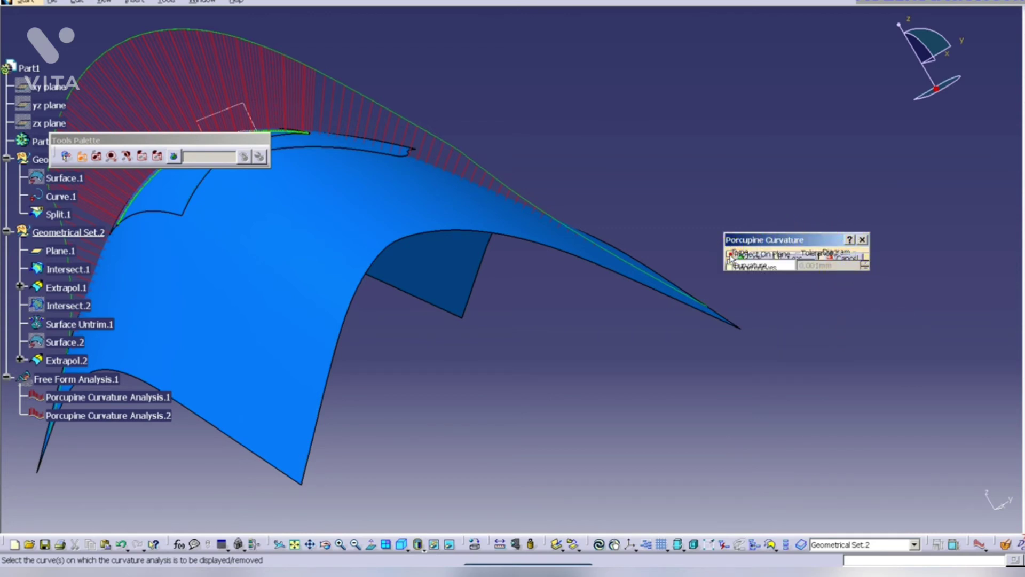
left_click_drag(727, 241, 719, 221)
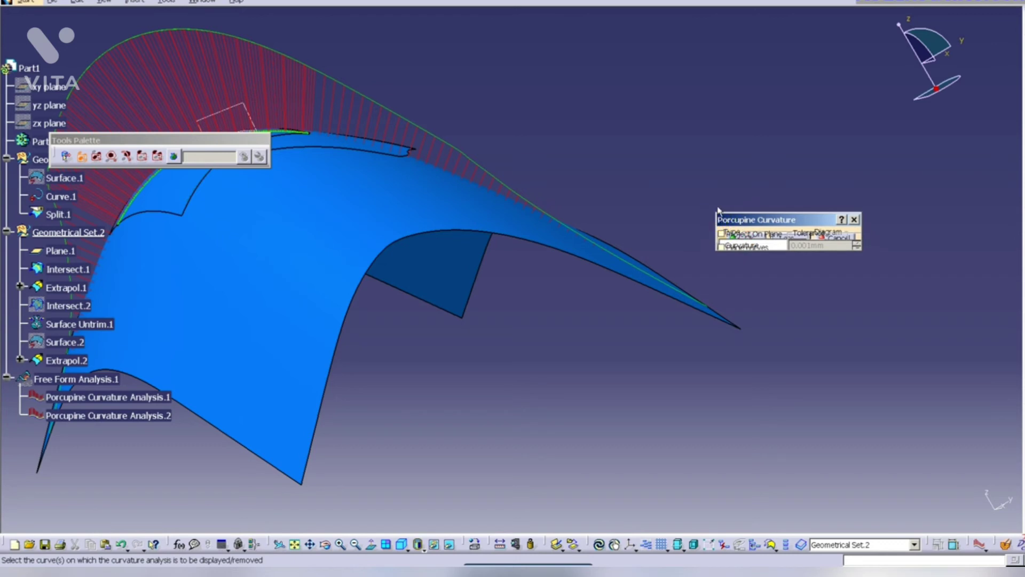
left_click(847, 374)
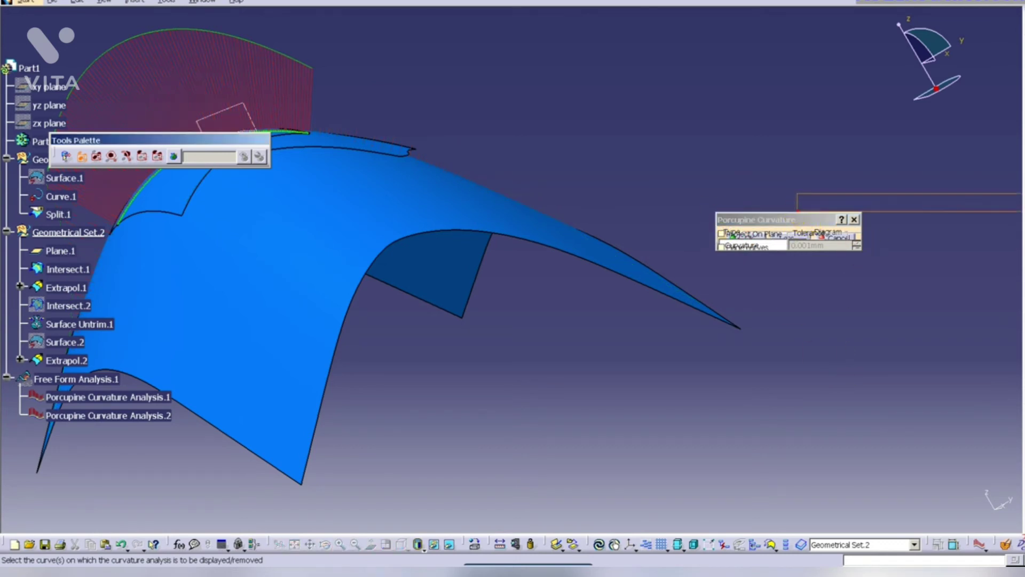
left_click_drag(775, 225, 945, 233)
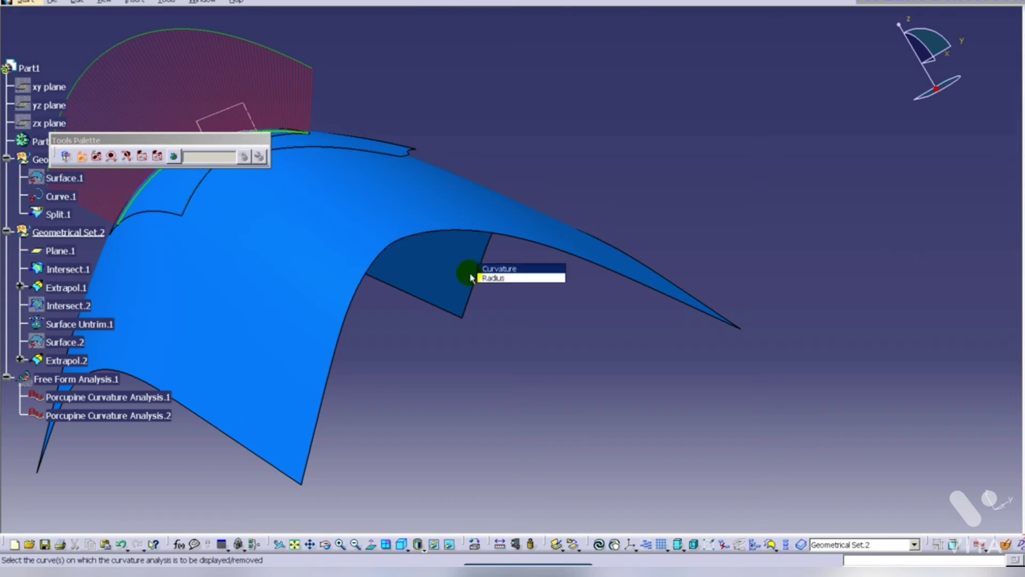
left_click(489, 272)
middle_click(602, 260)
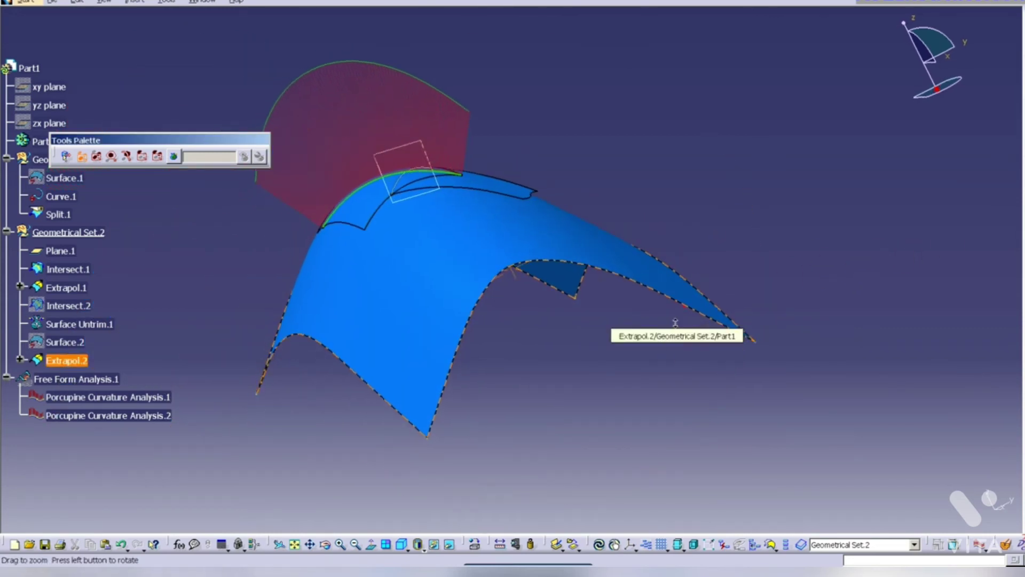
- Select Intersect.2 as the analysed curve, set the porcupine type to Curvature and accept the analysis
left_click(70, 305)
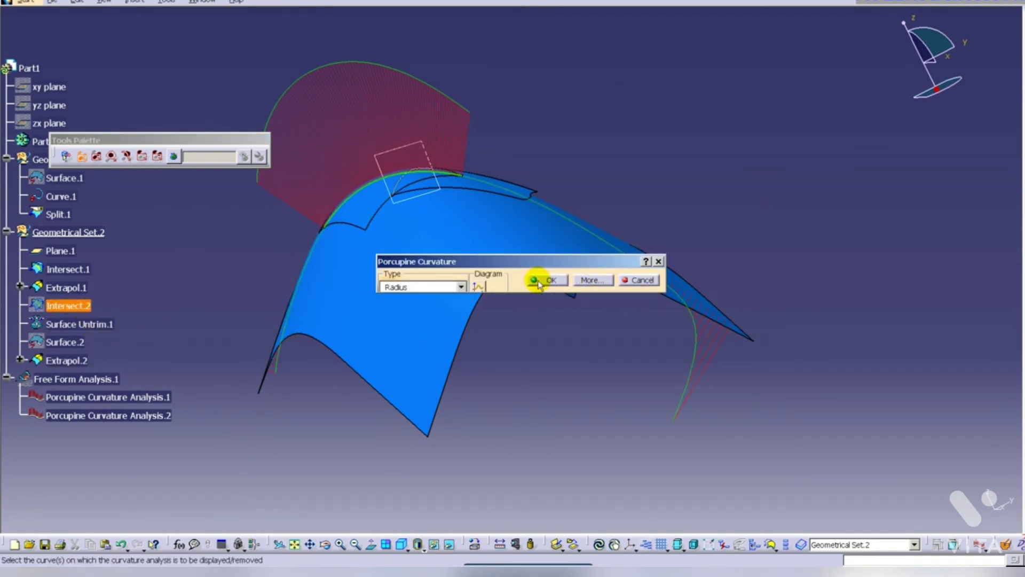
left_click(461, 286)
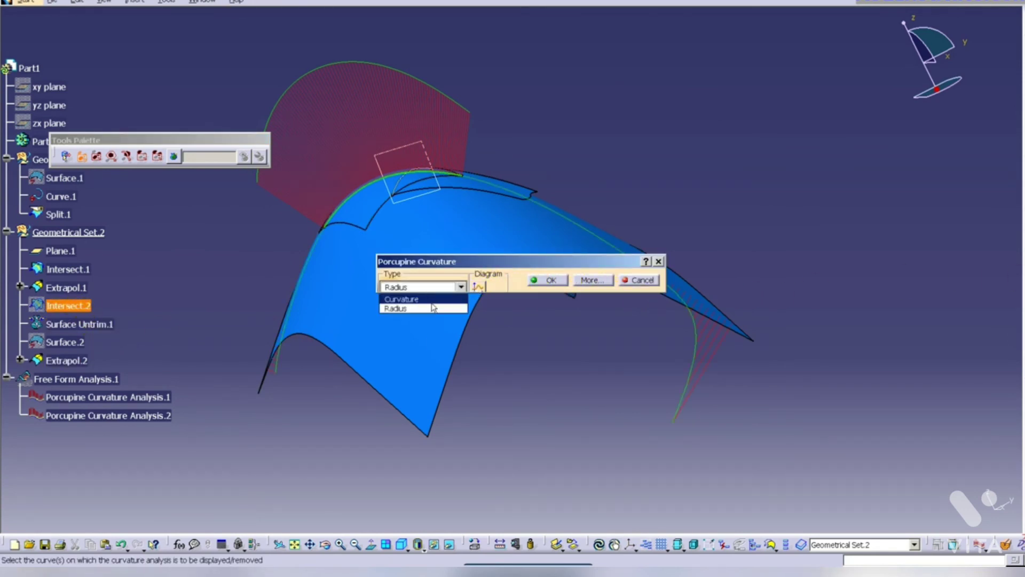
left_click(402, 299)
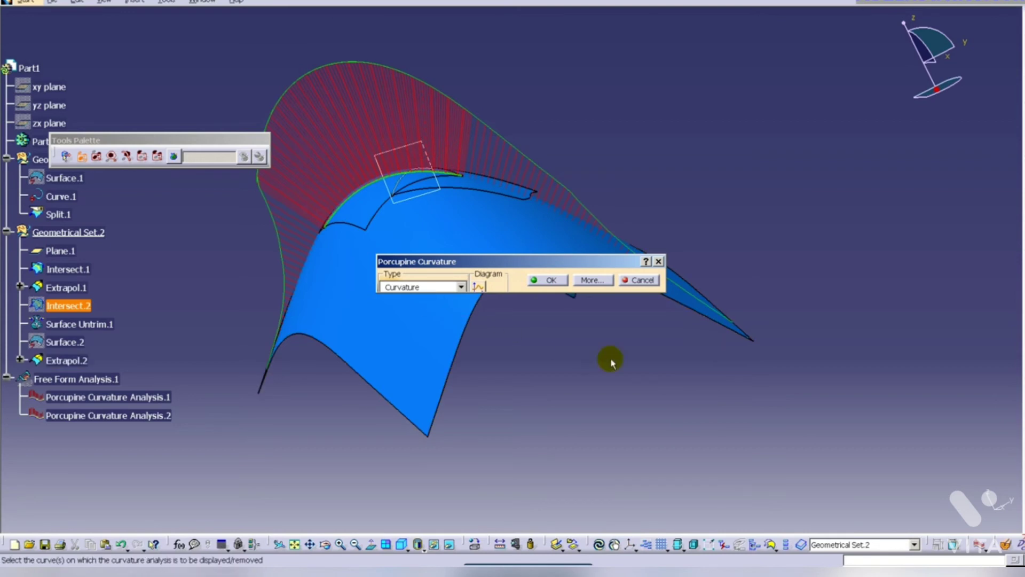
left_click(549, 278)
- Examine the curvature comb along Extrapol.2 against the original surface's comb from several angles
middle_click_drag(742, 243, 723, 280)
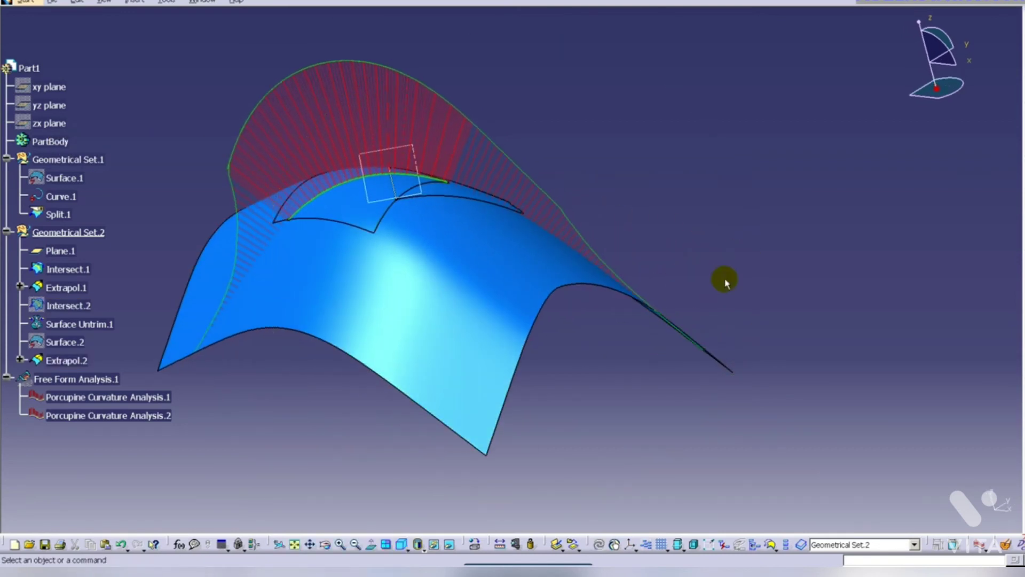
middle_click_drag(650, 223, 588, 245)
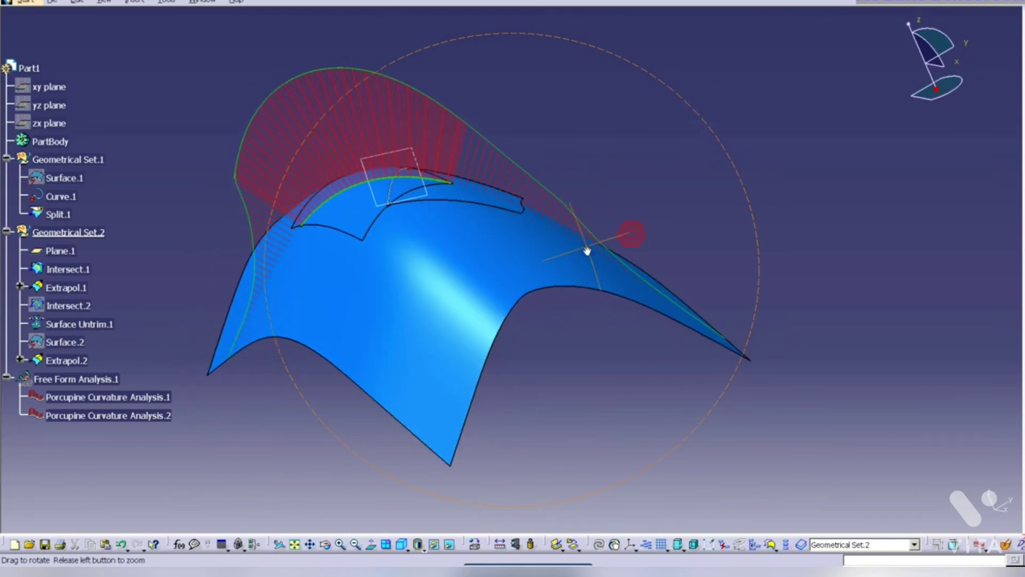
middle_click_drag(648, 341, 643, 252)
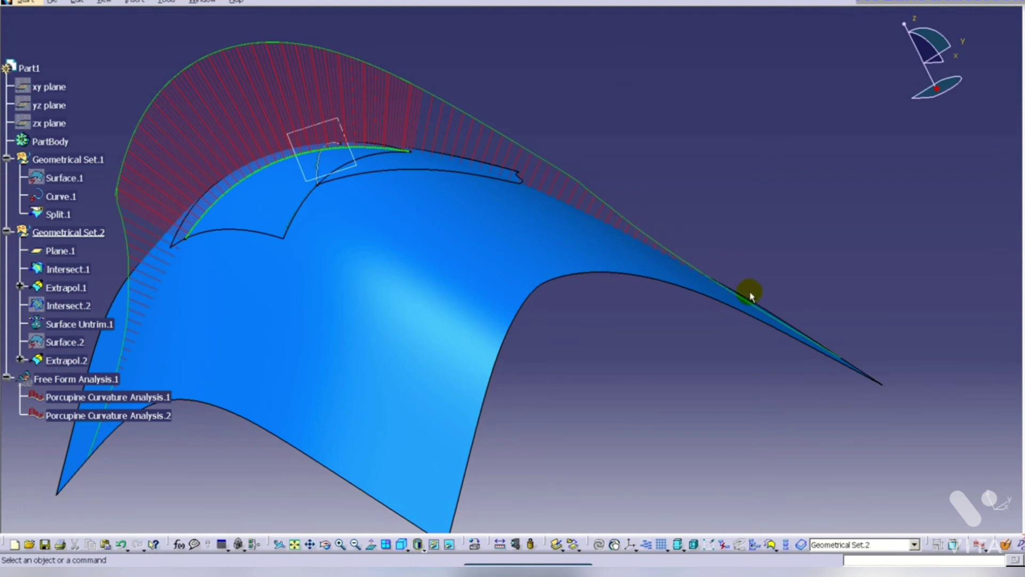
left_click(697, 286)
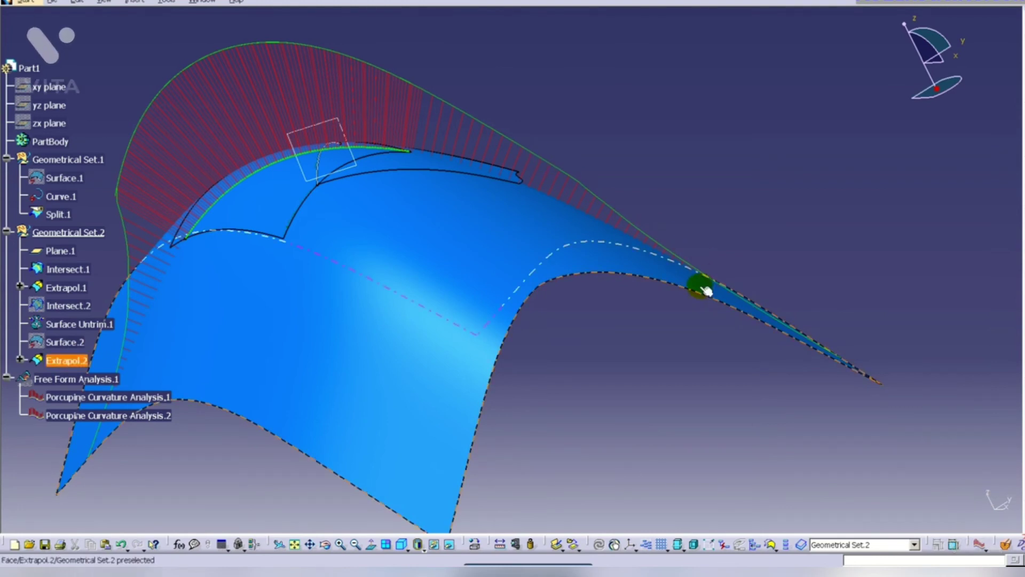
middle_click_drag(361, 241, 279, 160)
left_click(279, 160)
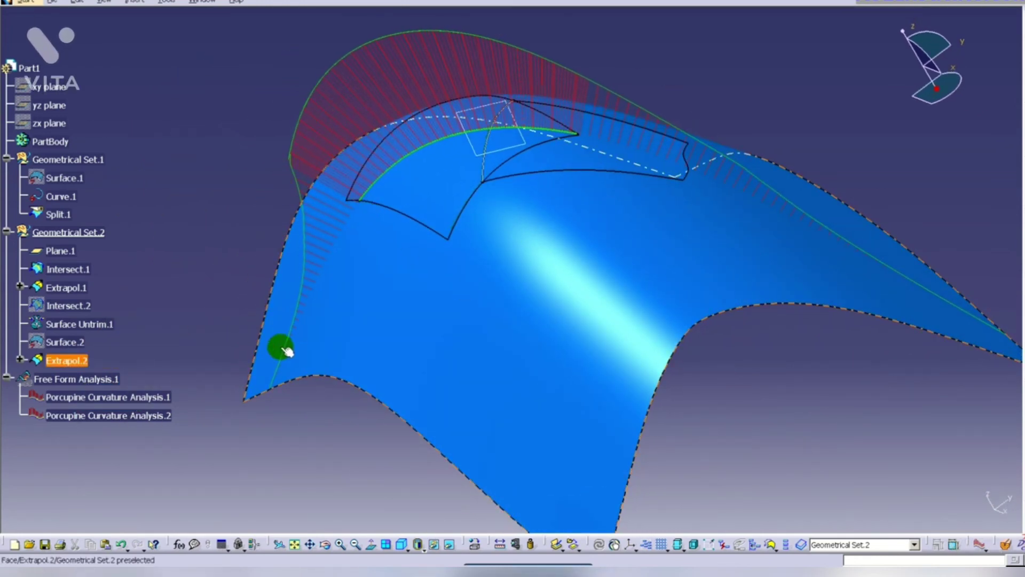